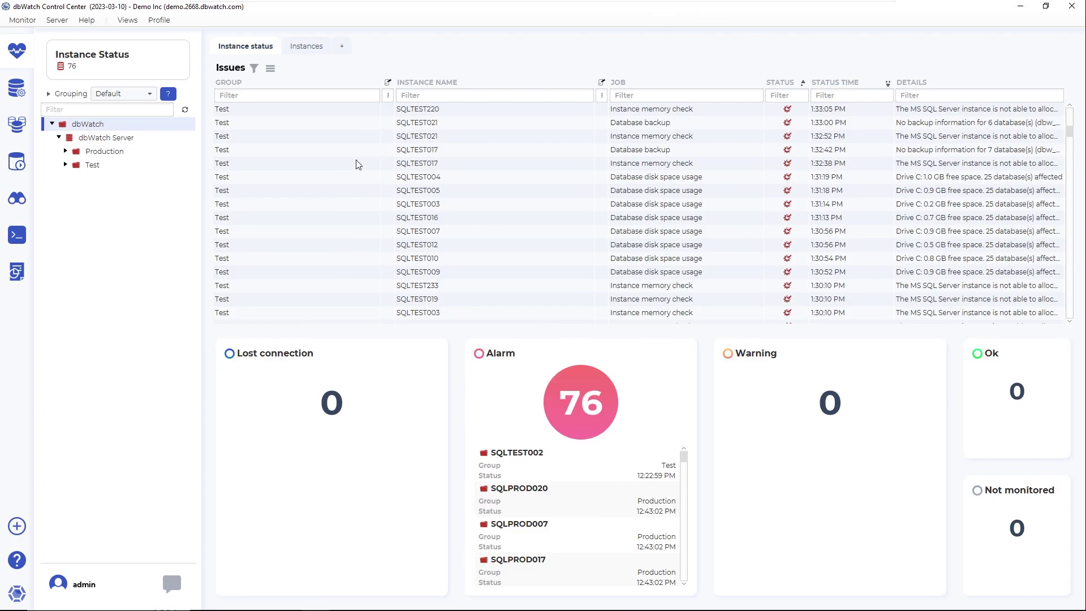
Show the Production group's issues and view the instances listed under the Production and Test groups.
{"action": "left_click", "coordinate": [107, 155]}
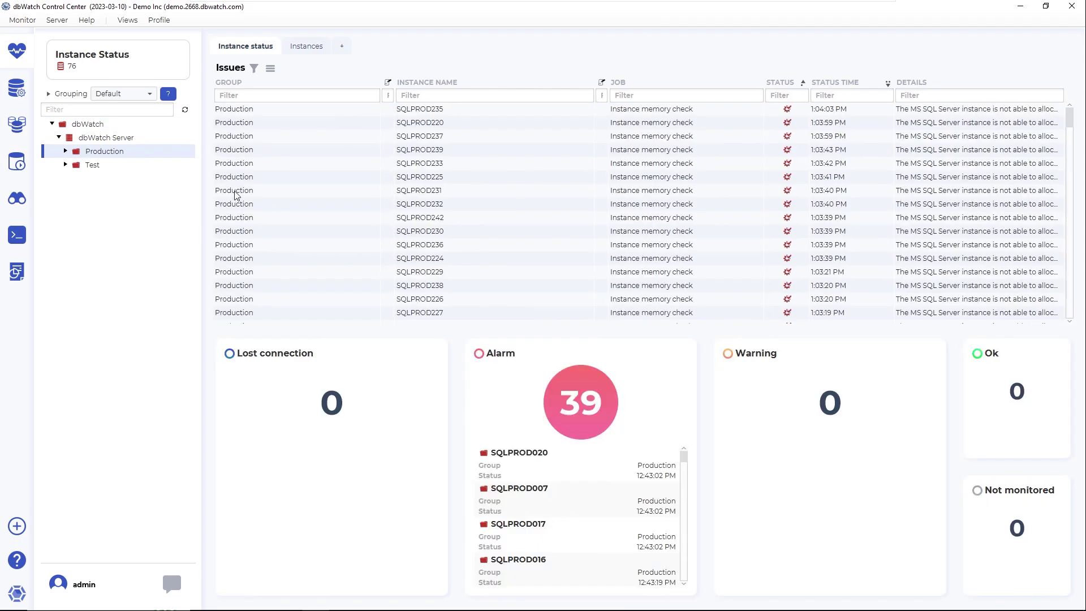
{"action": "left_click", "coordinate": [66, 151]}
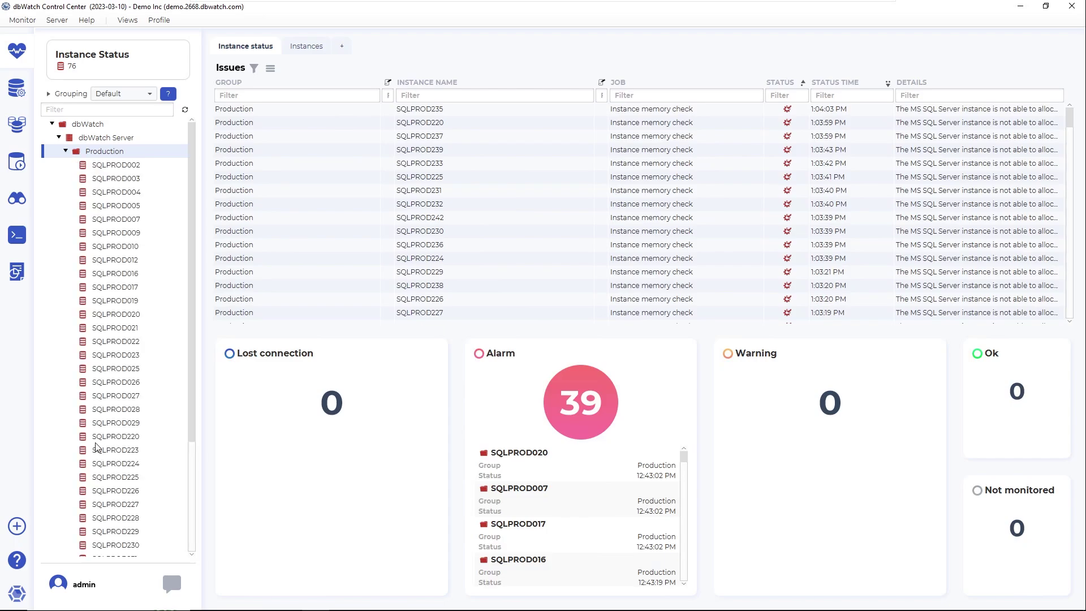
{"action": "left_click", "coordinate": [66, 151]}
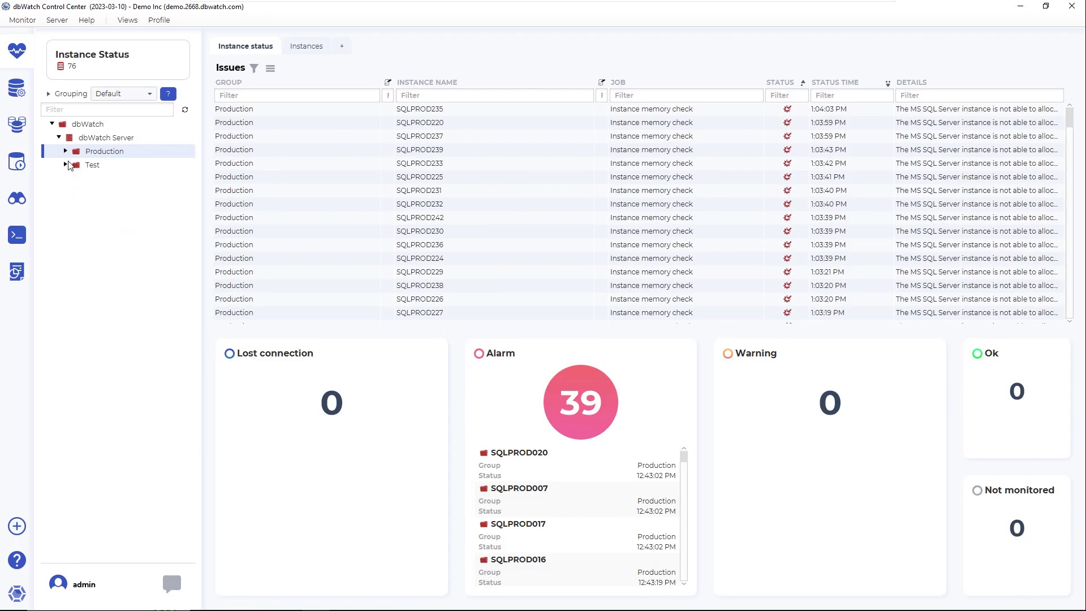
{"action": "left_click", "coordinate": [66, 165]}
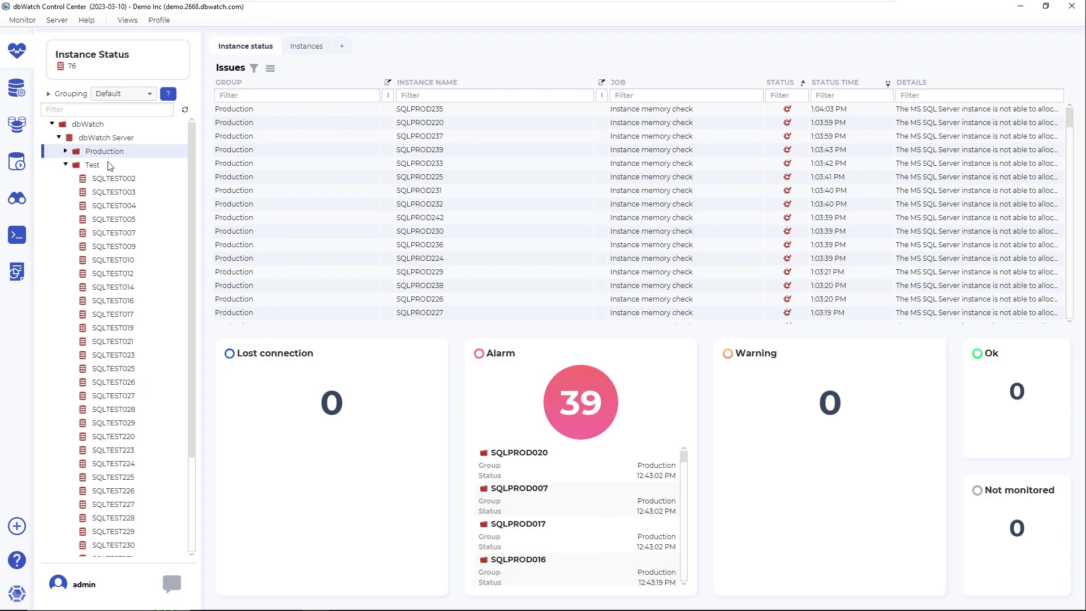
{"action": "left_click", "coordinate": [66, 165]}
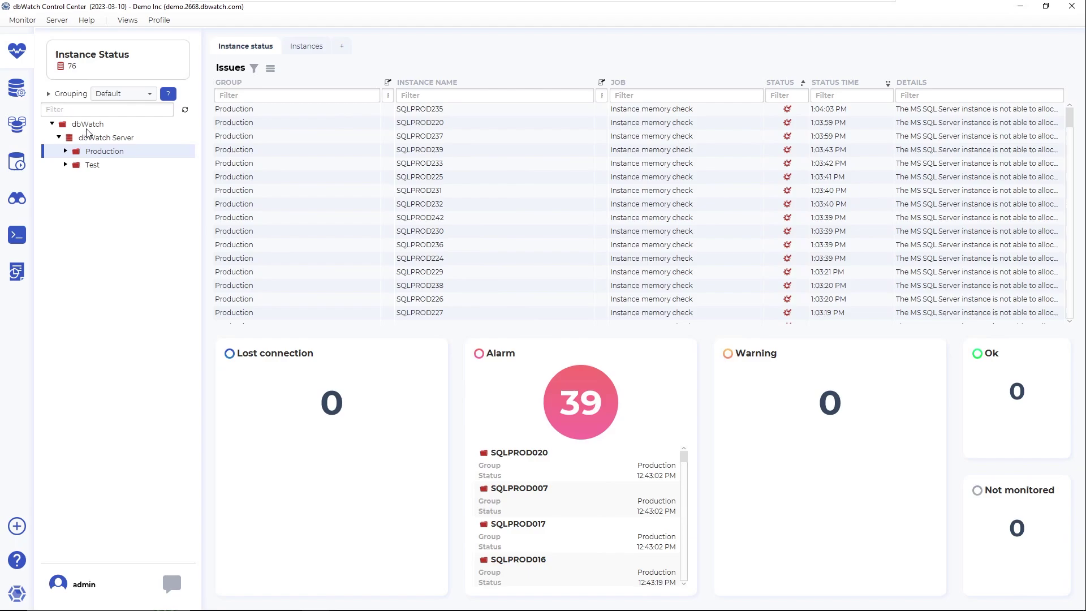
Open the server's job templates and display the bundled Default (all platforms) template.
{"action": "left_click", "coordinate": [58, 22]}
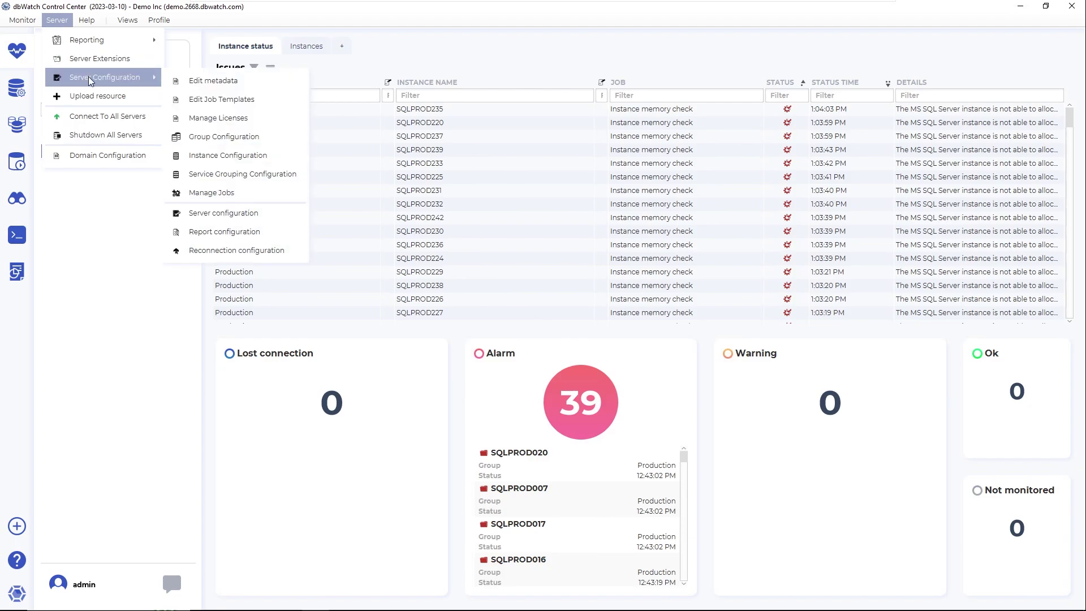
{"action": "mouse_move", "coordinate": [147, 74]}
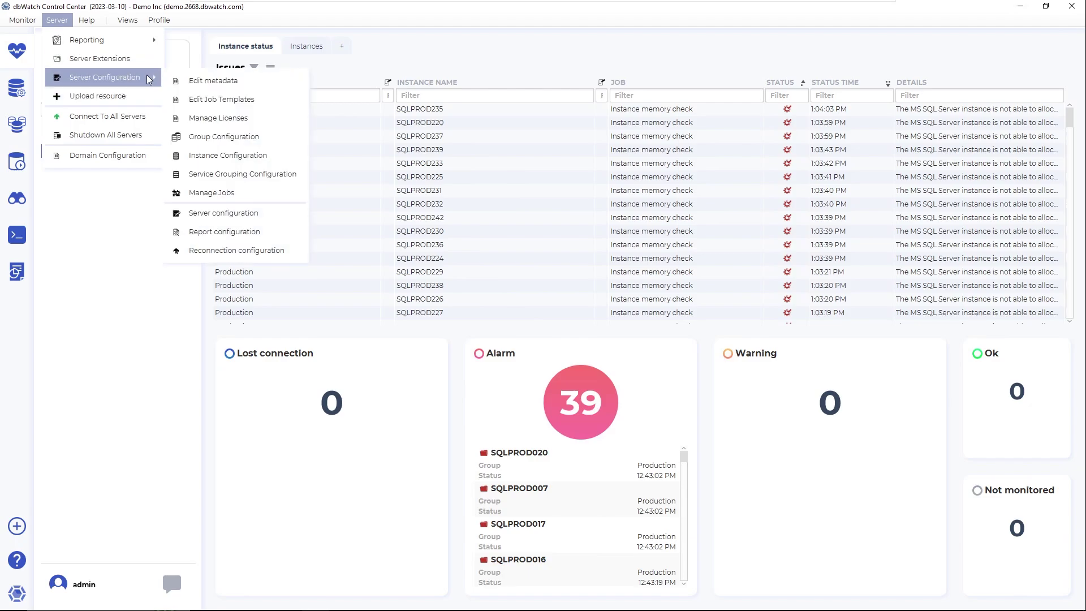
{"action": "left_click", "coordinate": [252, 99]}
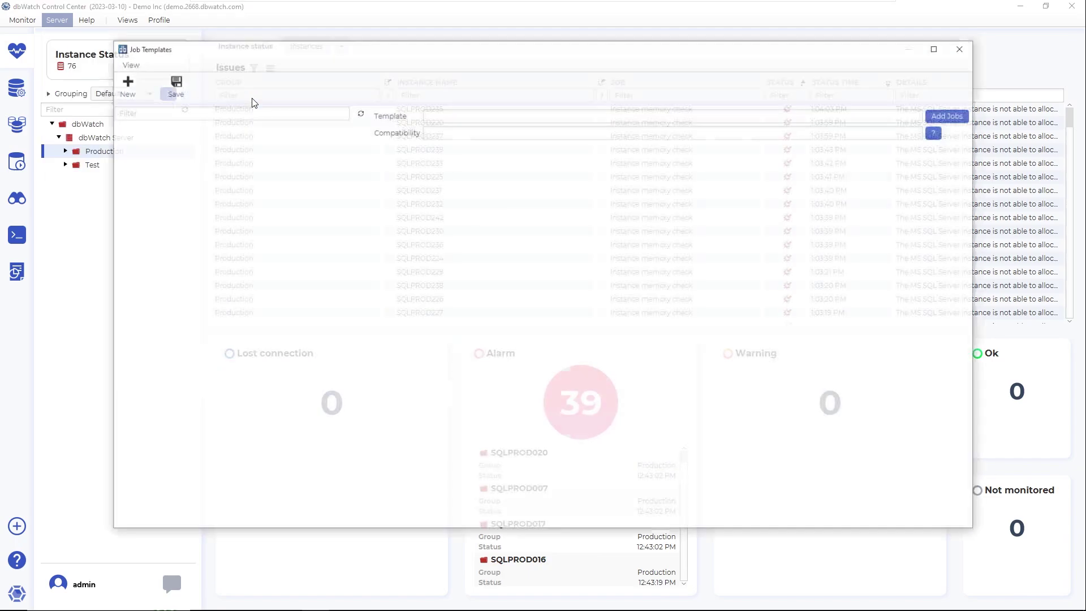
{"action": "left_click", "coordinate": [128, 140]}
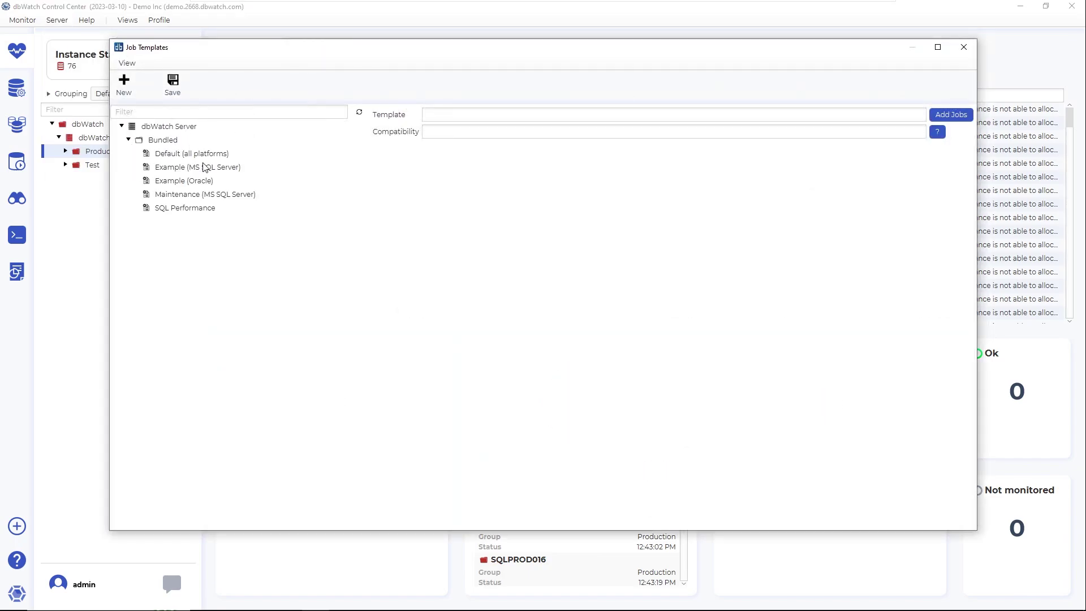
{"action": "left_click", "coordinate": [172, 154]}
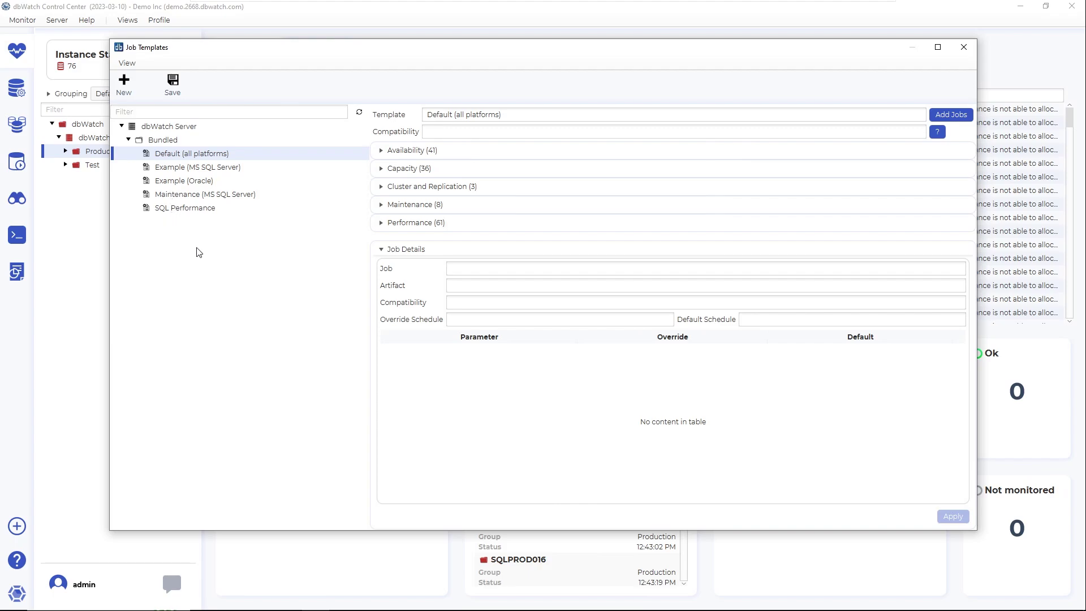
Create a copy of the Default (all platforms) template named "Test environment".
{"action": "right_click", "coordinate": [177, 157]}
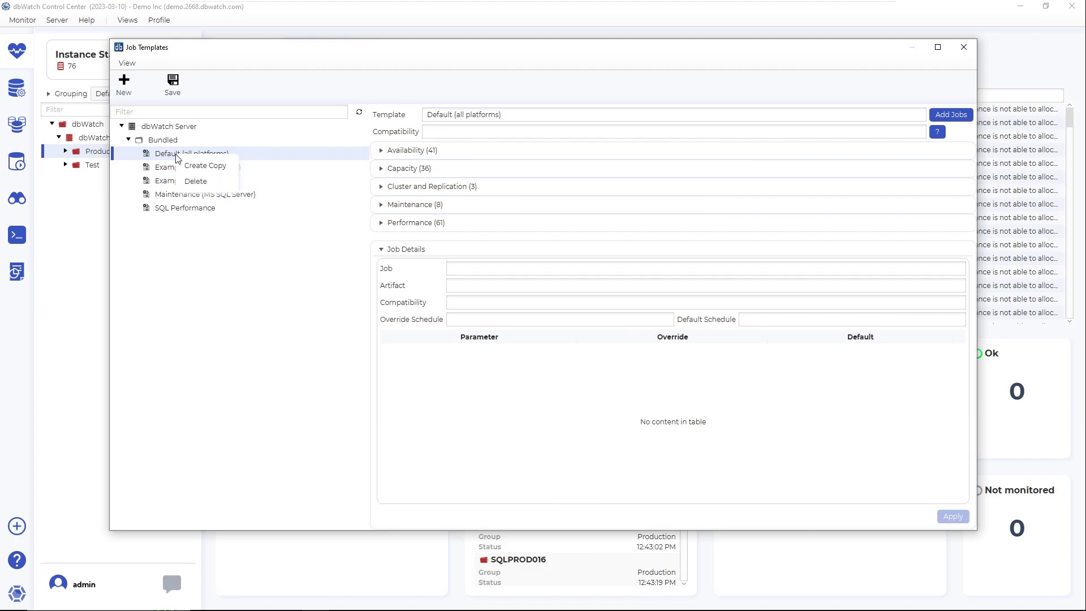
{"action": "left_click", "coordinate": [204, 166]}
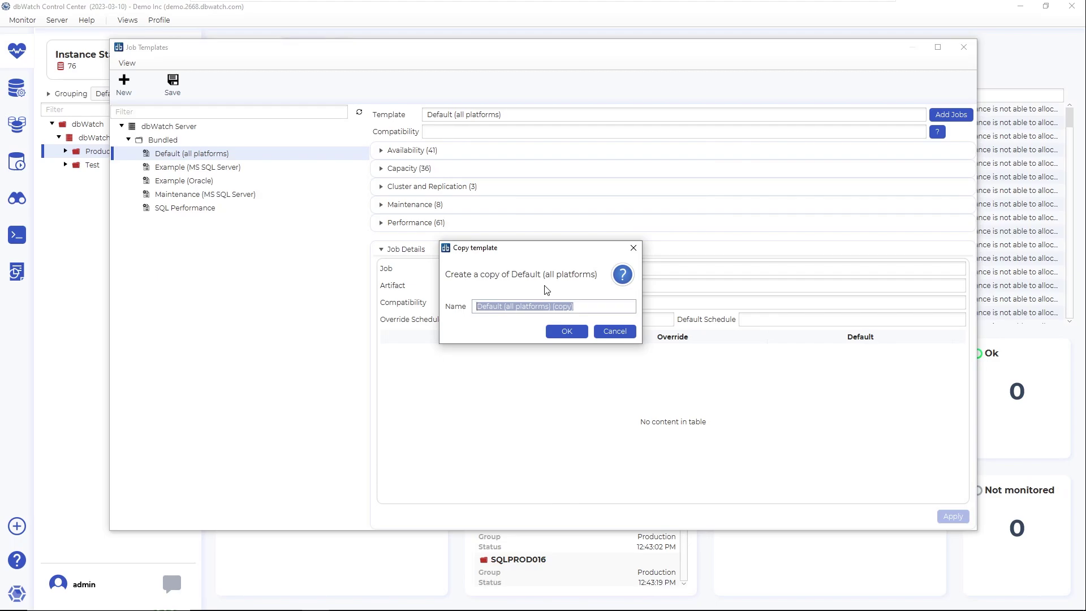
{"action": "type", "text": "Test environment"}
{"action": "left_click", "coordinate": [562, 333]}
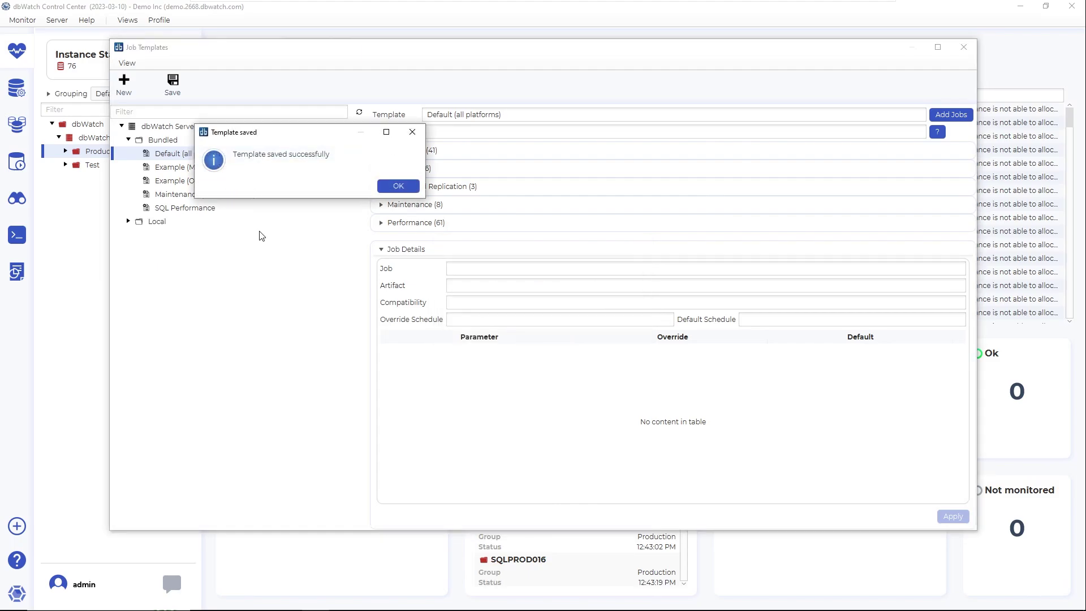
{"action": "left_click", "coordinate": [391, 188]}
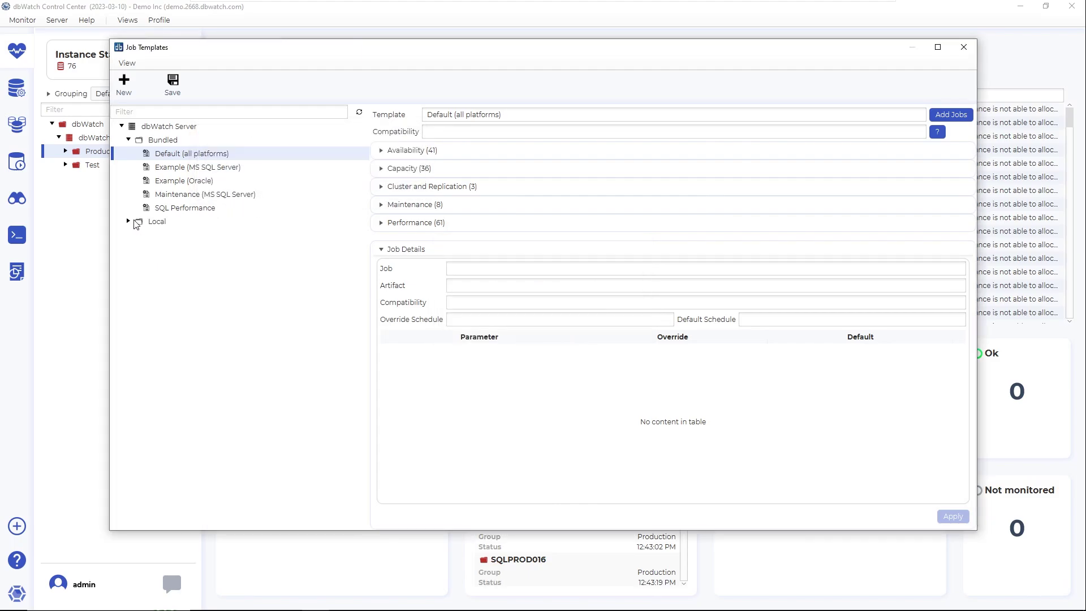
Expand the local templates and create another copy of Default (all platforms) named "Production environment".
{"action": "left_click", "coordinate": [128, 222]}
{"action": "right_click", "coordinate": [194, 156]}
{"action": "left_click", "coordinate": [222, 166]}
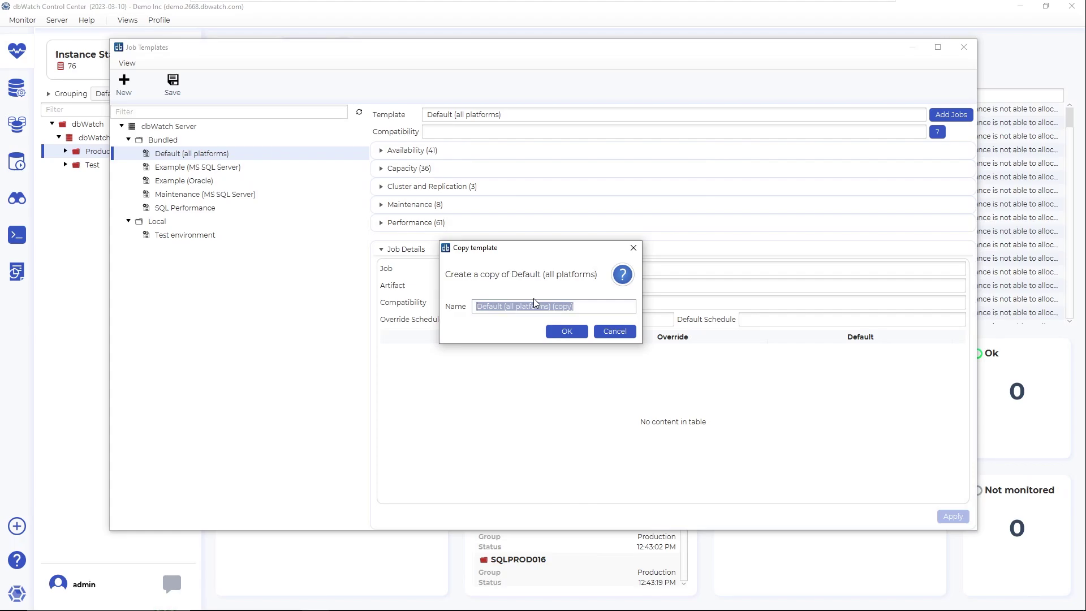
{"action": "type", "text": "Production environment"}
{"action": "left_click", "coordinate": [569, 332]}
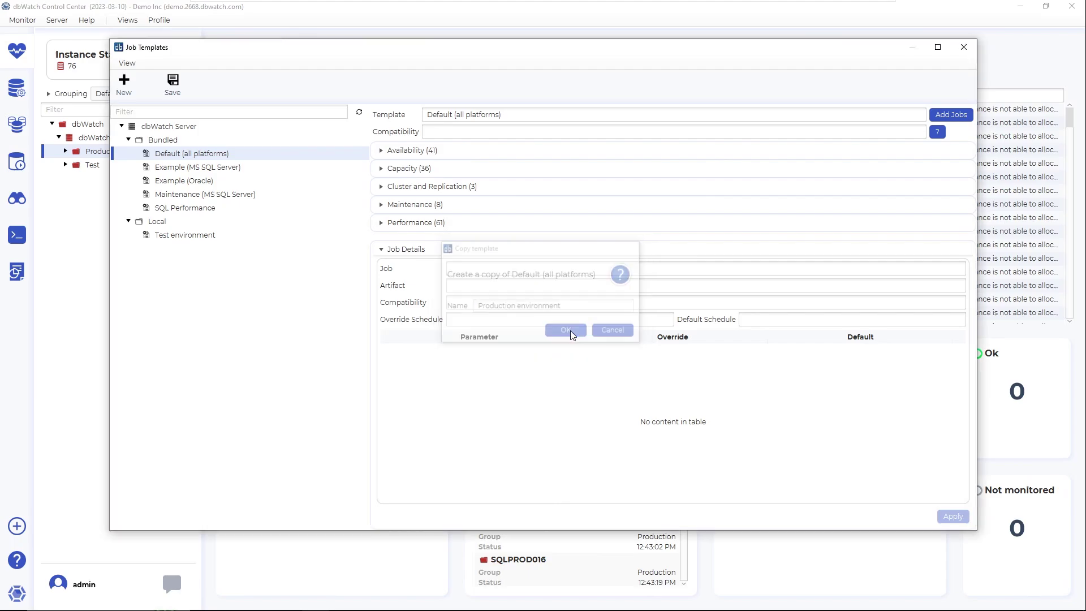
{"action": "left_click", "coordinate": [394, 188]}
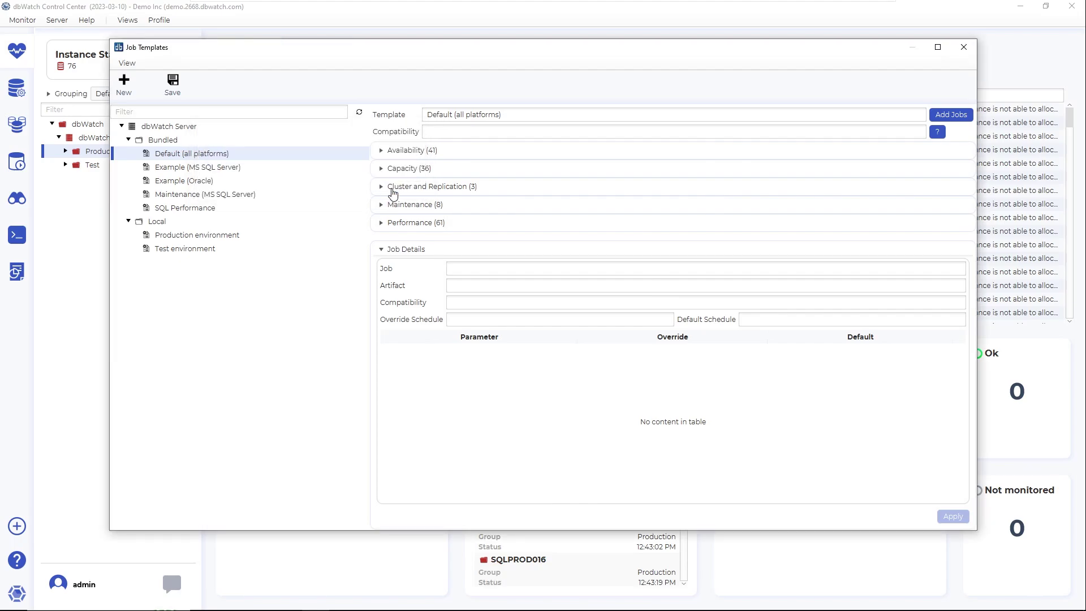
Examine the Maintenance jobs included in the Production environment template.
{"action": "left_click", "coordinate": [174, 237]}
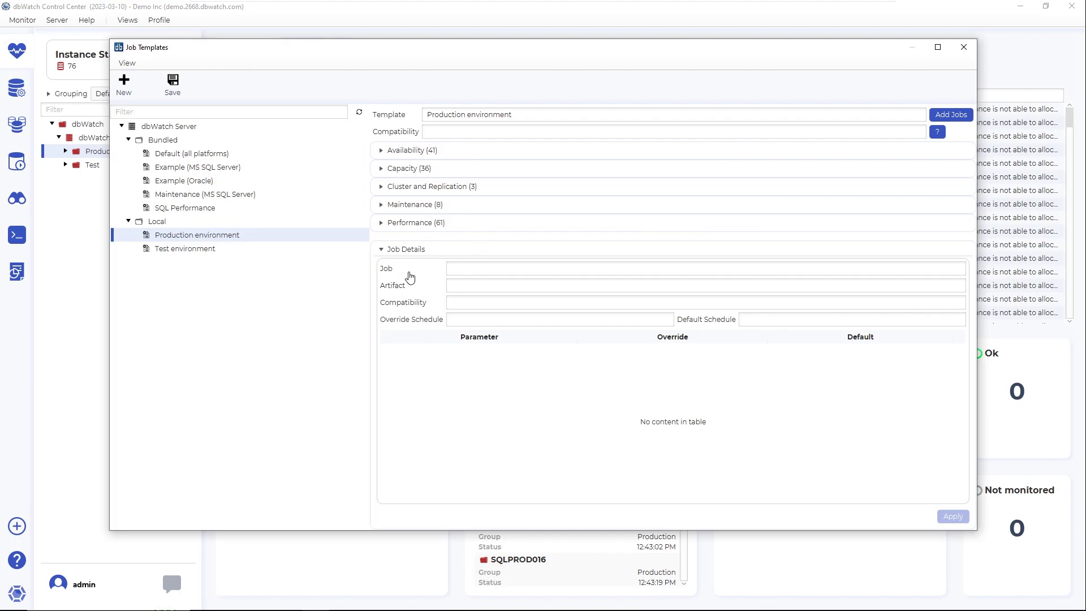
{"action": "left_click", "coordinate": [382, 205]}
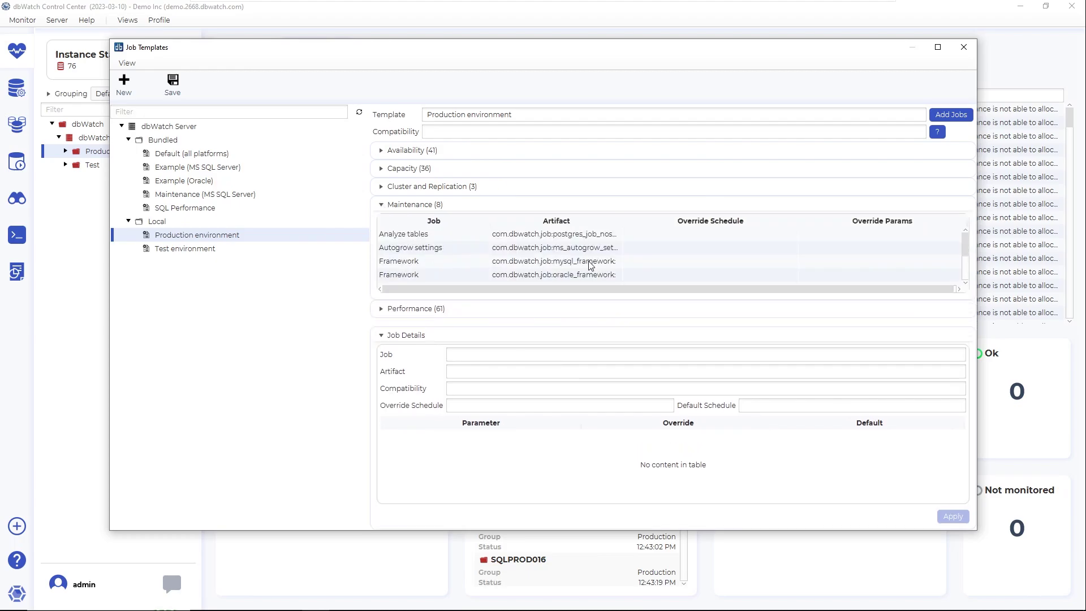
{"action": "scroll", "coordinate": [591, 267], "scroll_direction": "down", "scroll_amount": 2}
{"action": "scroll", "coordinate": [590, 267], "scroll_direction": "up", "scroll_amount": 2}
{"action": "scroll", "coordinate": [591, 267], "scroll_direction": "down", "scroll_amount": 2}
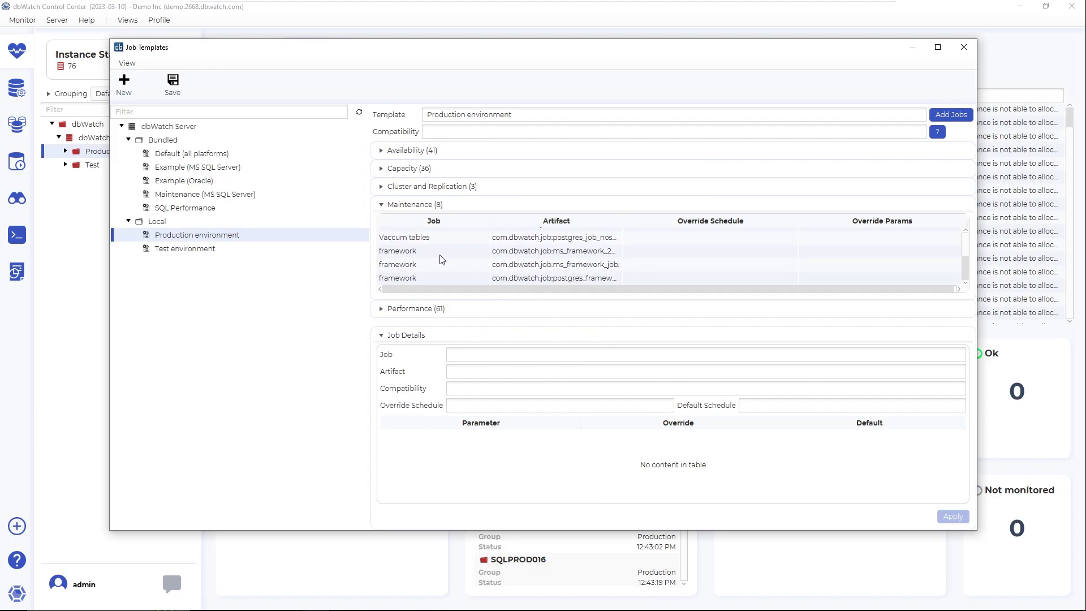
{"action": "scroll", "coordinate": [440, 259], "scroll_direction": "up", "scroll_amount": 2}
{"action": "scroll", "coordinate": [440, 257], "scroll_direction": "down", "scroll_amount": 3}
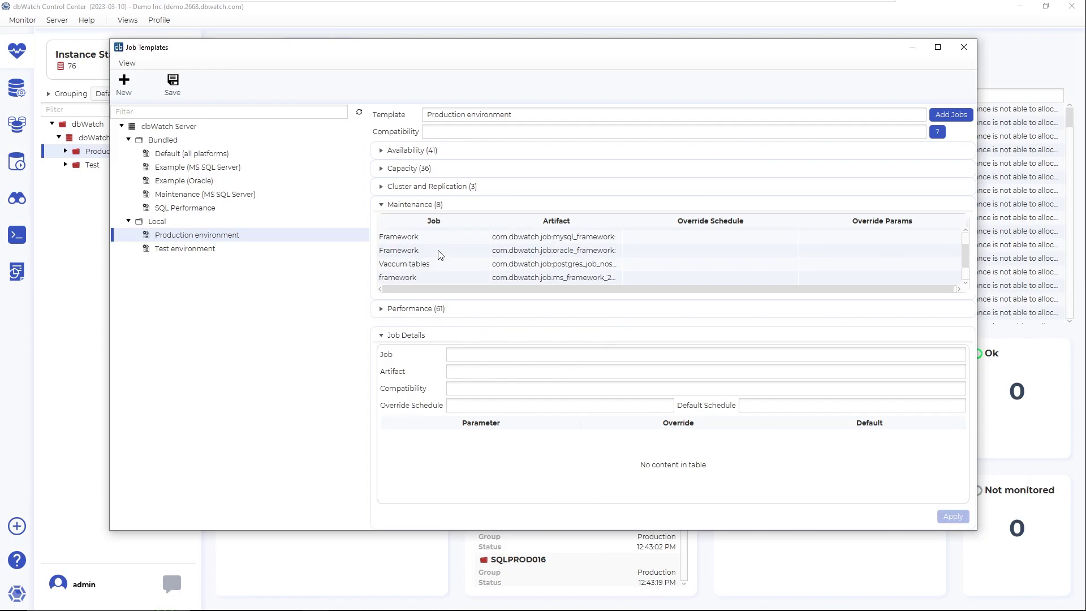
{"action": "scroll", "coordinate": [440, 255], "scroll_direction": "up", "scroll_amount": 3}
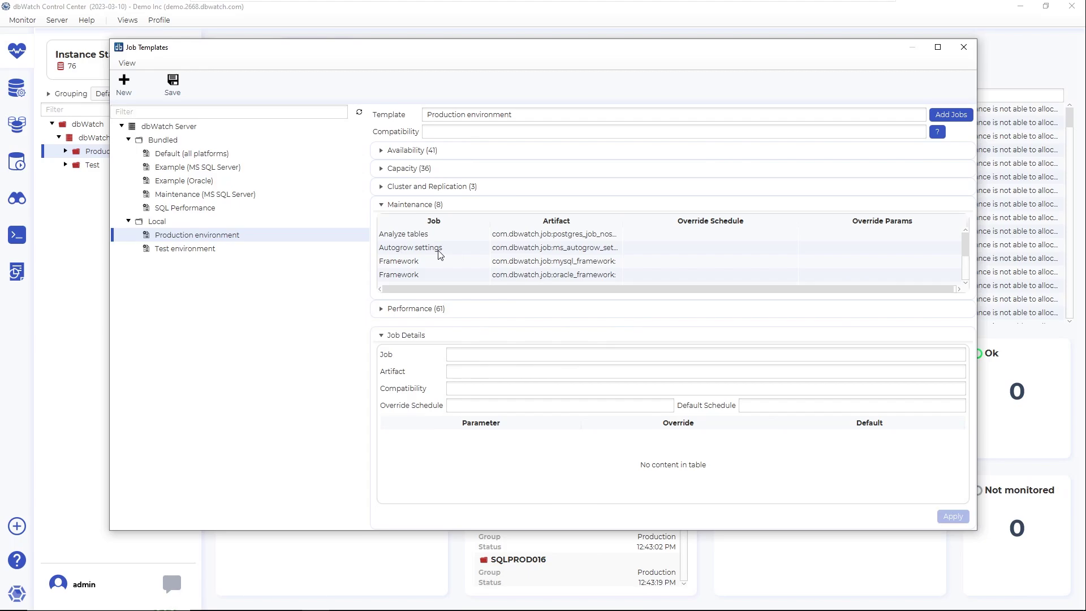
{"action": "scroll", "coordinate": [438, 250], "scroll_direction": "down", "scroll_amount": 3}
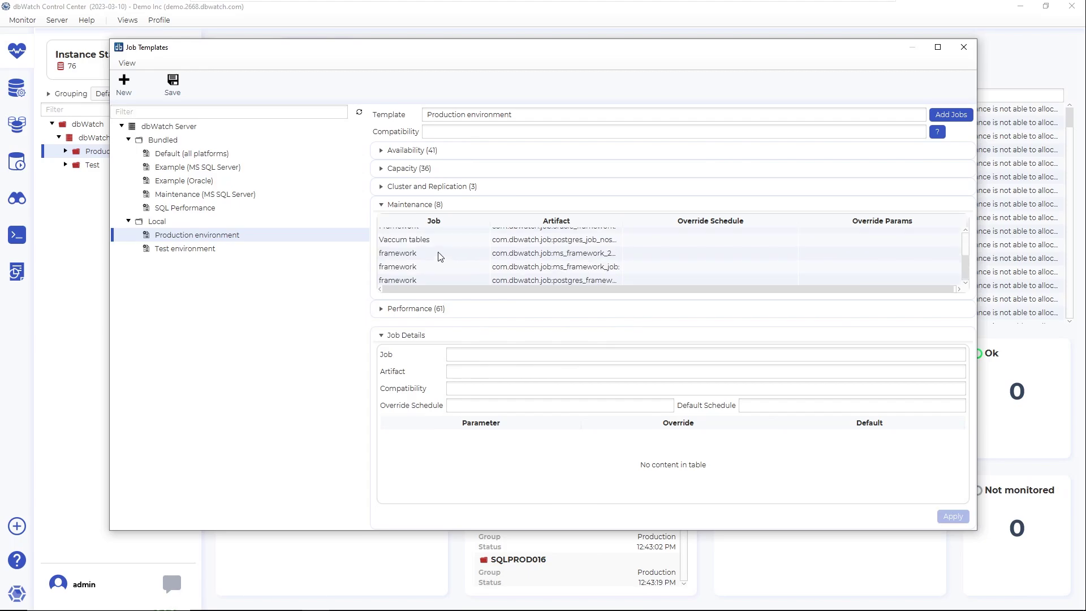
{"action": "scroll", "coordinate": [428, 254], "scroll_direction": "up", "scroll_amount": 3}
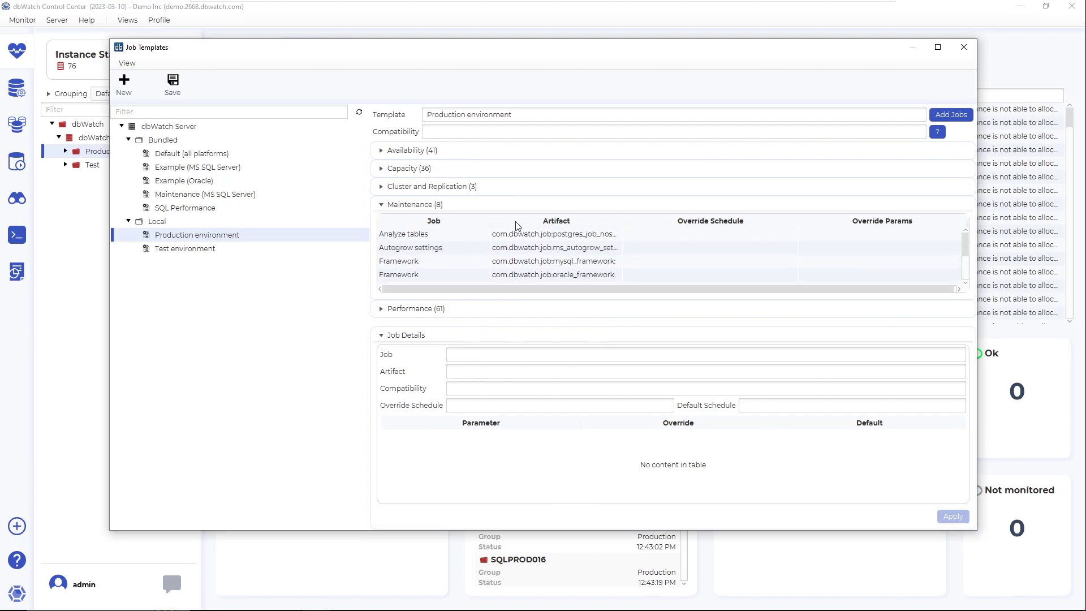
Filter the available jobs by "Backup" and add Backup All databases and Backup All transaction logs to the Production environment template.
{"action": "left_click", "coordinate": [956, 117]}
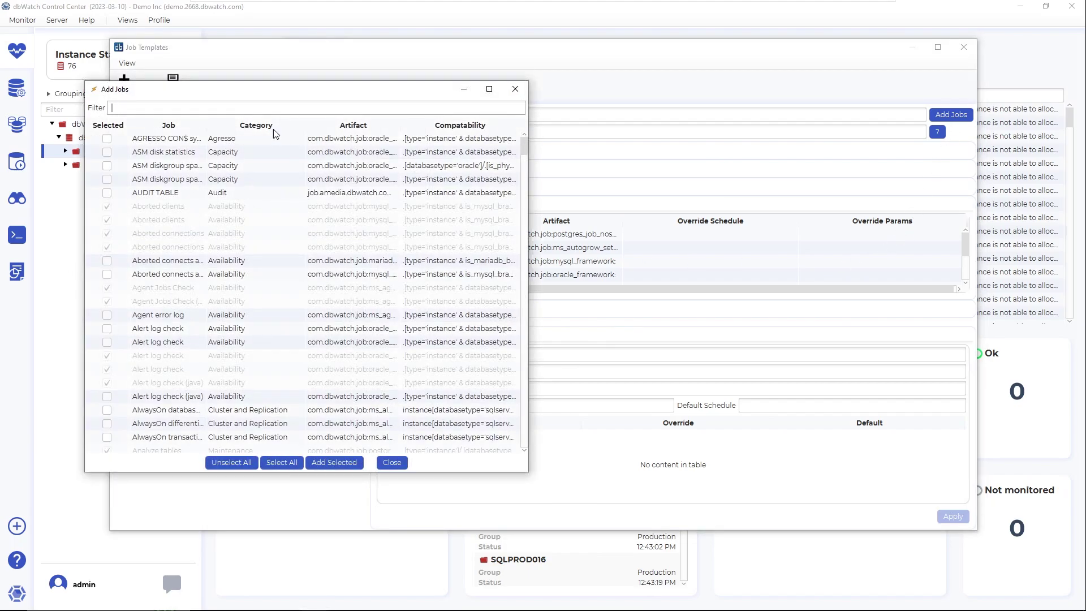
{"action": "scroll", "coordinate": [277, 310], "scroll_direction": "down", "scroll_amount": 4}
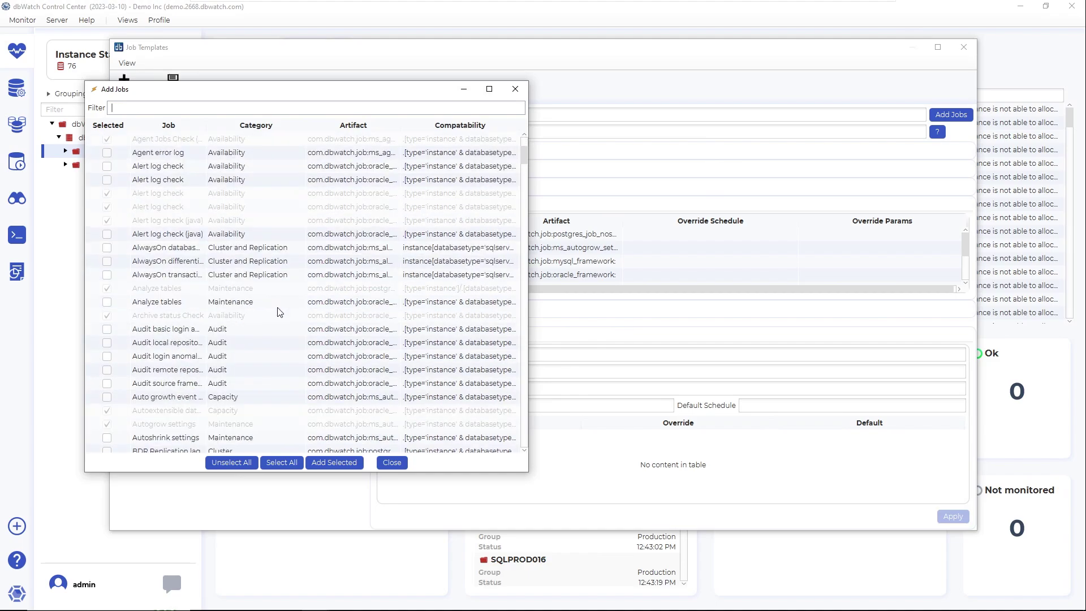
{"action": "scroll", "coordinate": [277, 313], "scroll_direction": "down", "scroll_amount": 3}
{"action": "scroll", "coordinate": [277, 312], "scroll_direction": "up", "scroll_amount": 7}
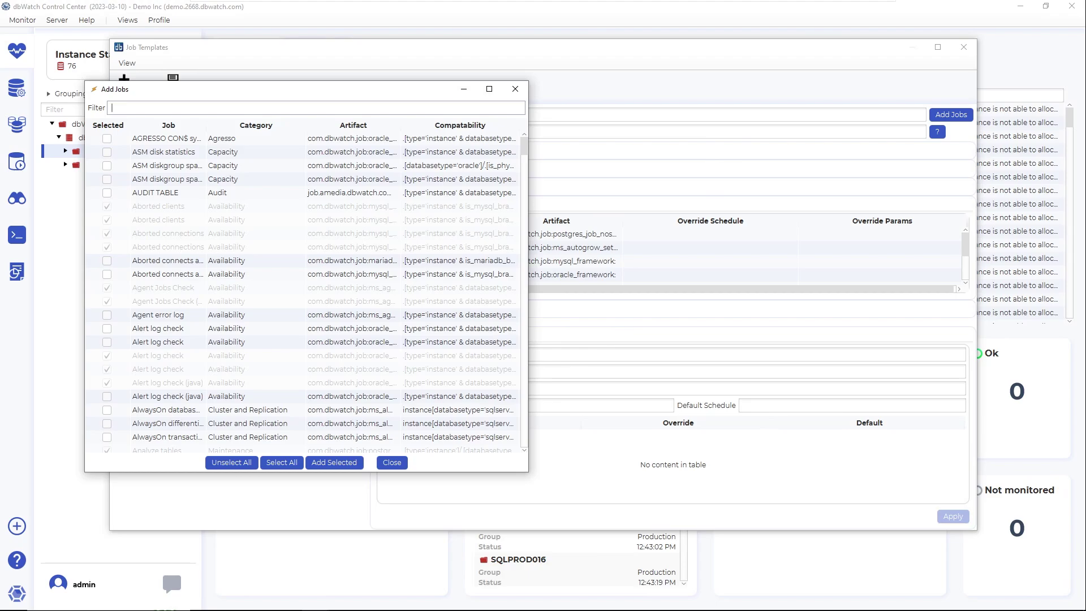
{"action": "type", "text": "ckup"}
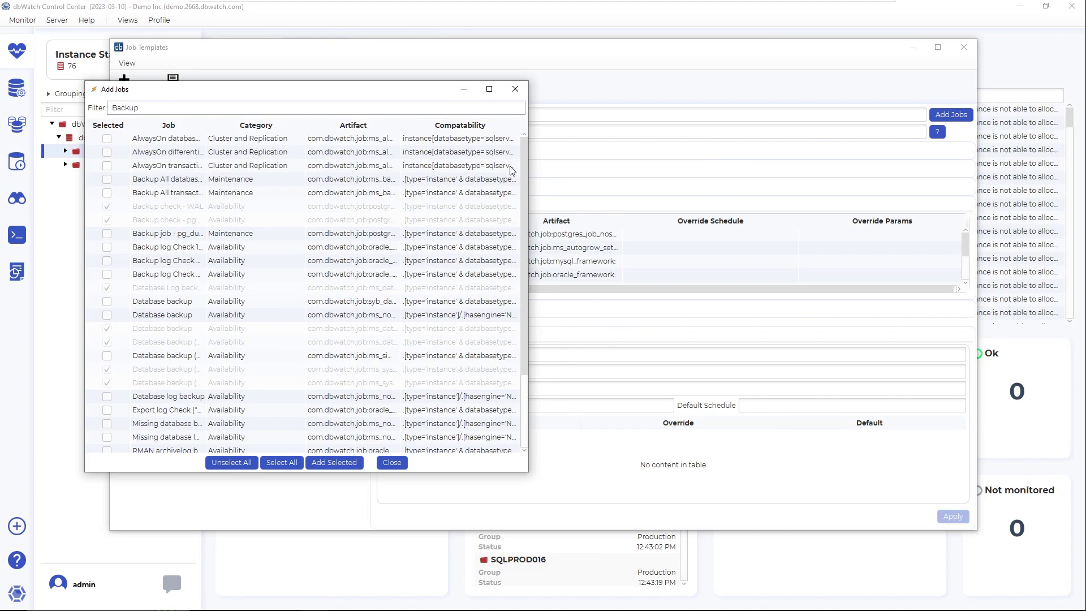
{"action": "left_click_drag", "start_coordinate": [532, 167], "coordinate": [971, 164]}
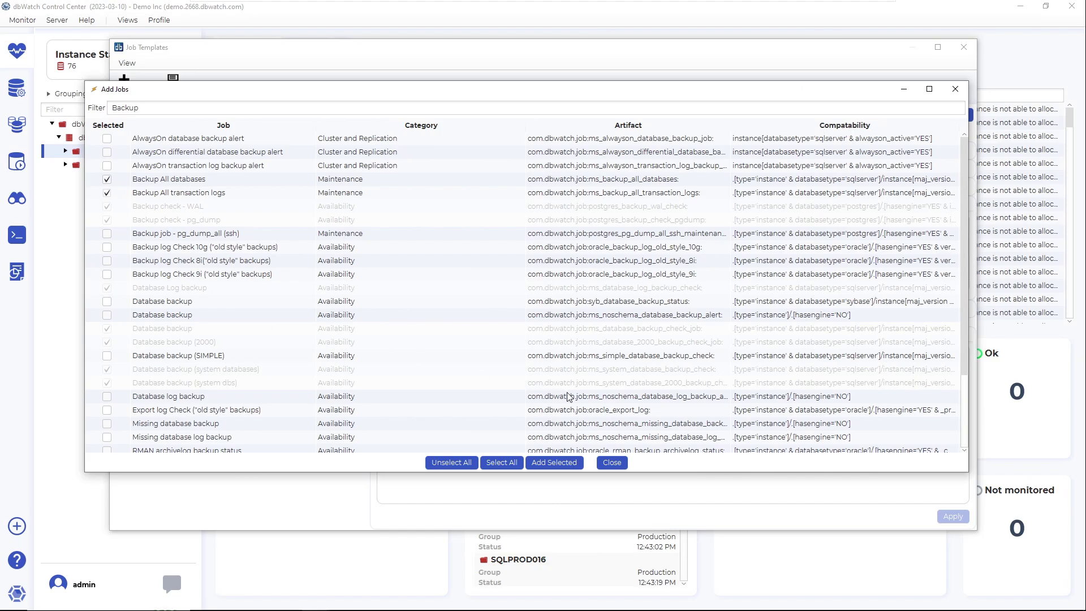
{"action": "left_click", "coordinate": [565, 464]}
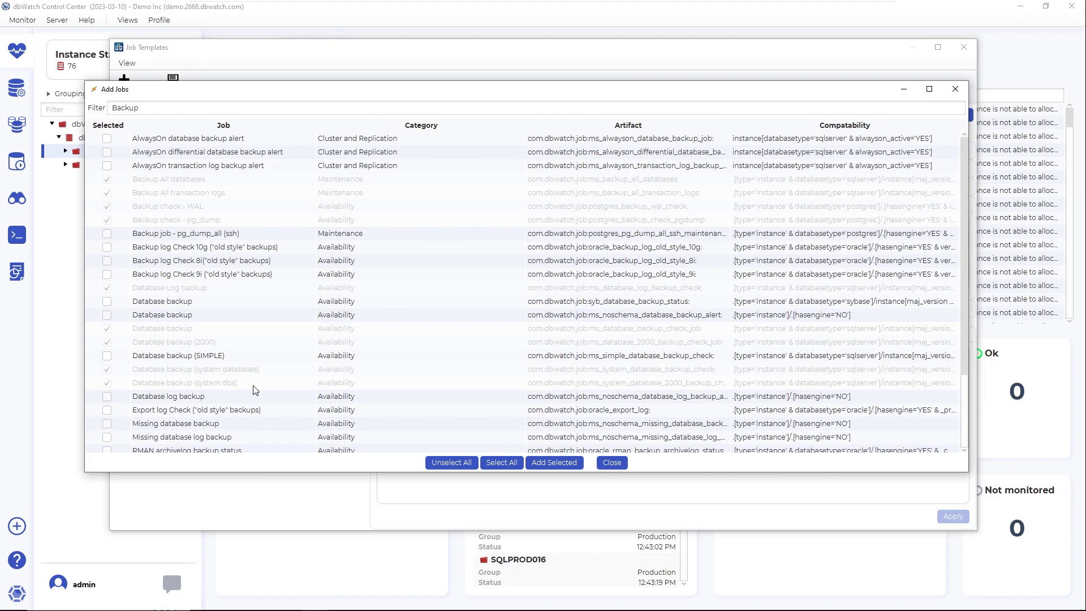
{"action": "left_click", "coordinate": [612, 462]}
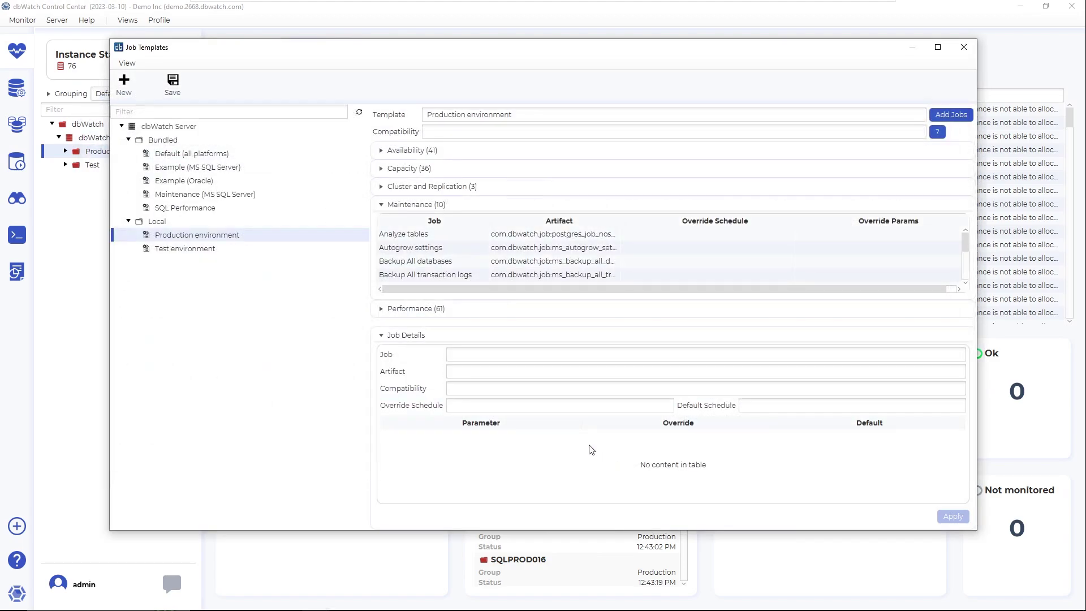
Remove the SQL Server Instance memory check job from the Performance category of the Production environment template.
{"action": "scroll", "coordinate": [435, 255], "scroll_direction": "down", "scroll_amount": 1}
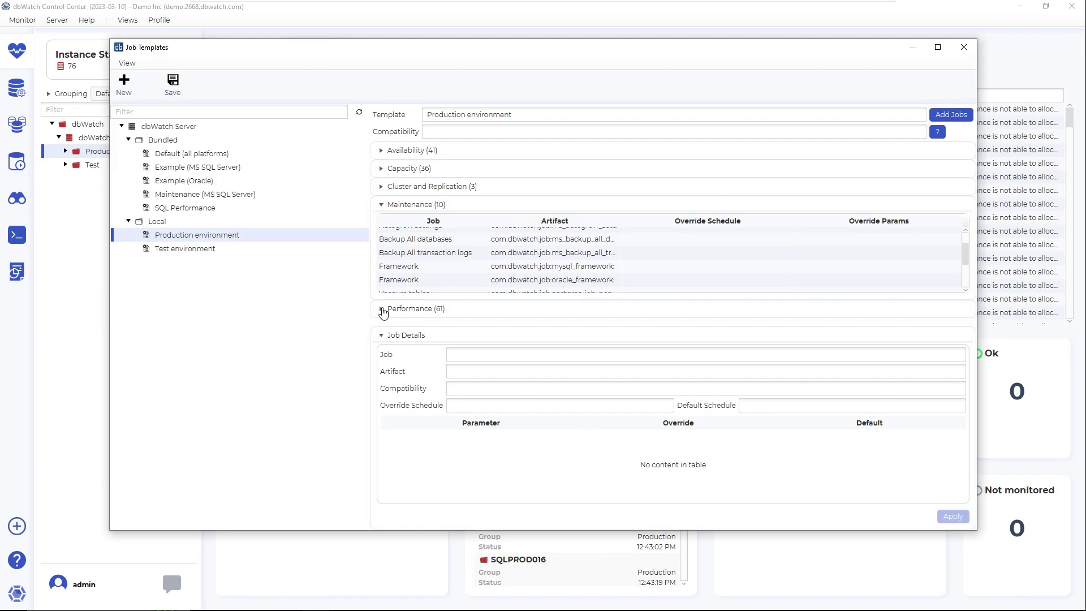
{"action": "left_click", "coordinate": [379, 205]}
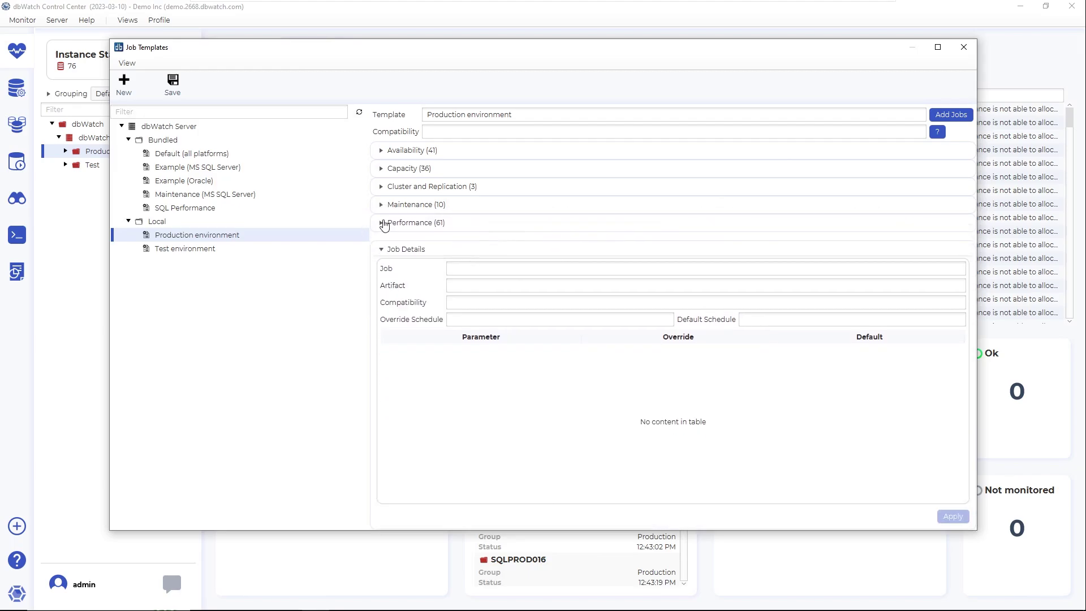
{"action": "left_click", "coordinate": [381, 223]}
{"action": "scroll", "coordinate": [441, 280], "scroll_direction": "down", "scroll_amount": 5}
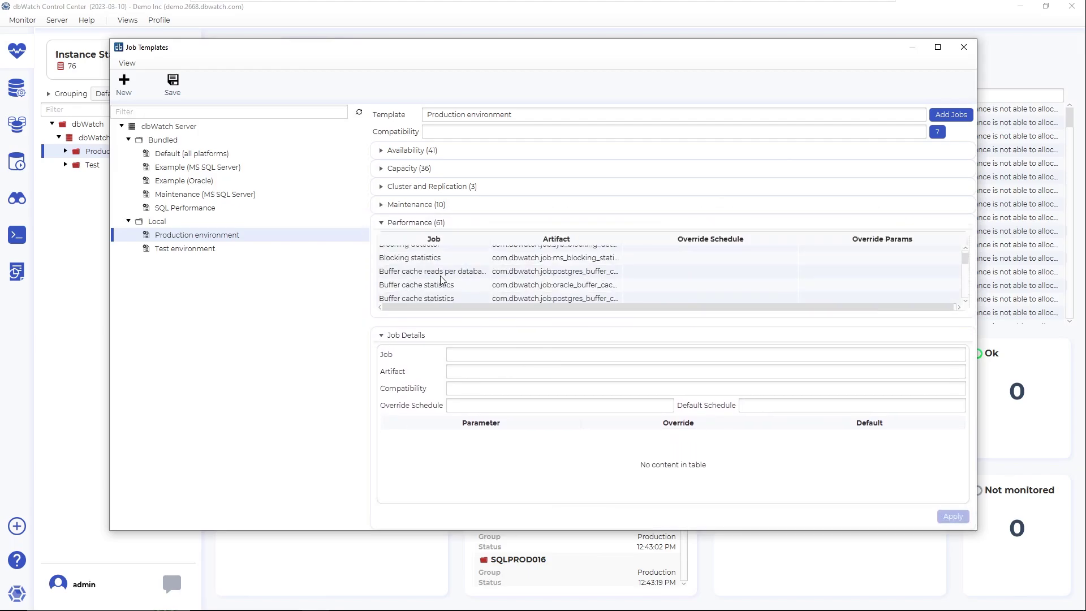
{"action": "scroll", "coordinate": [448, 282], "scroll_direction": "down", "scroll_amount": 3}
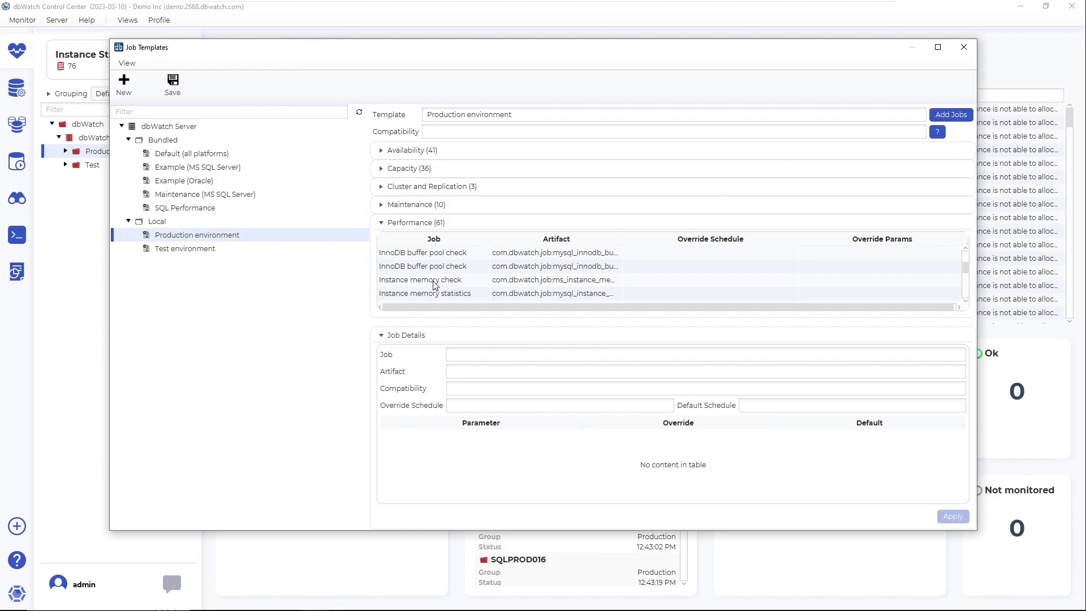
{"action": "left_click", "coordinate": [435, 281]}
{"action": "right_click", "coordinate": [435, 283]}
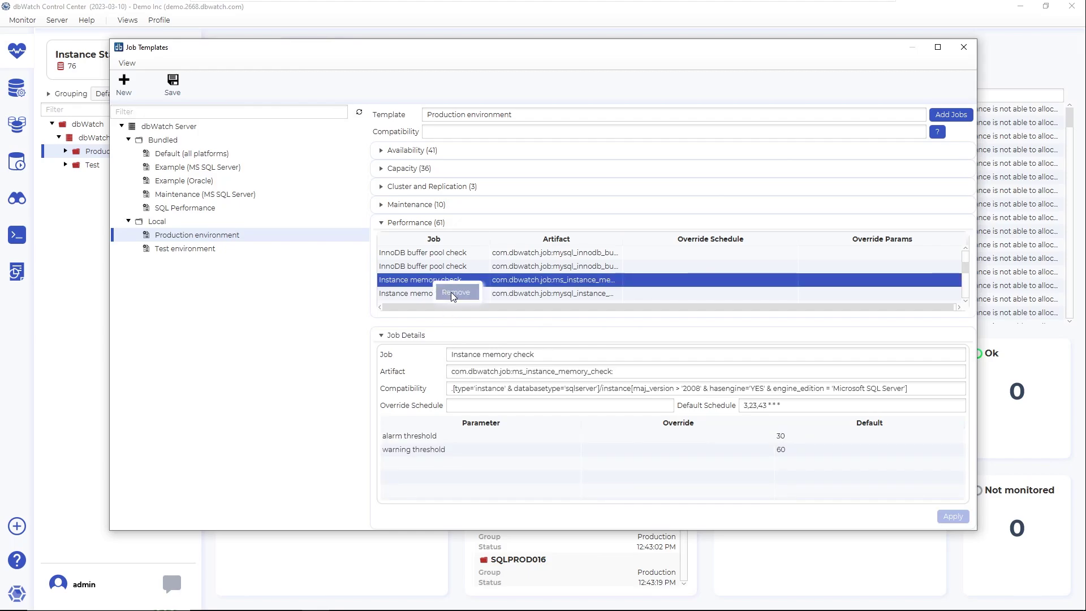
{"action": "left_click", "coordinate": [456, 291]}
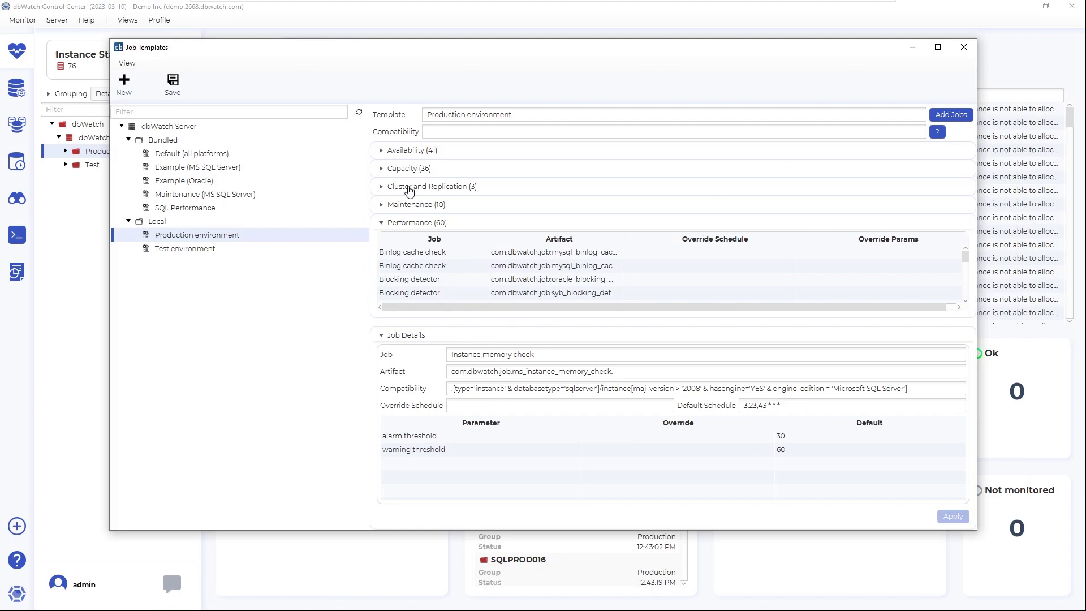
Remove the Database disk space usage job from the Capacity category and save the Production environment template.
{"action": "left_click", "coordinate": [387, 173]}
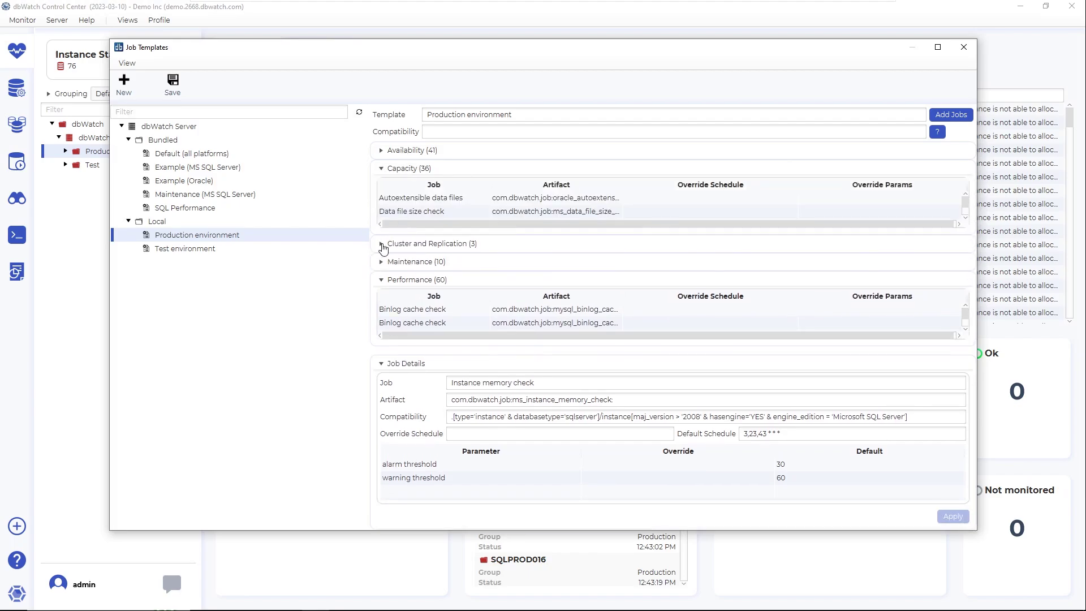
{"action": "left_click", "coordinate": [384, 279]}
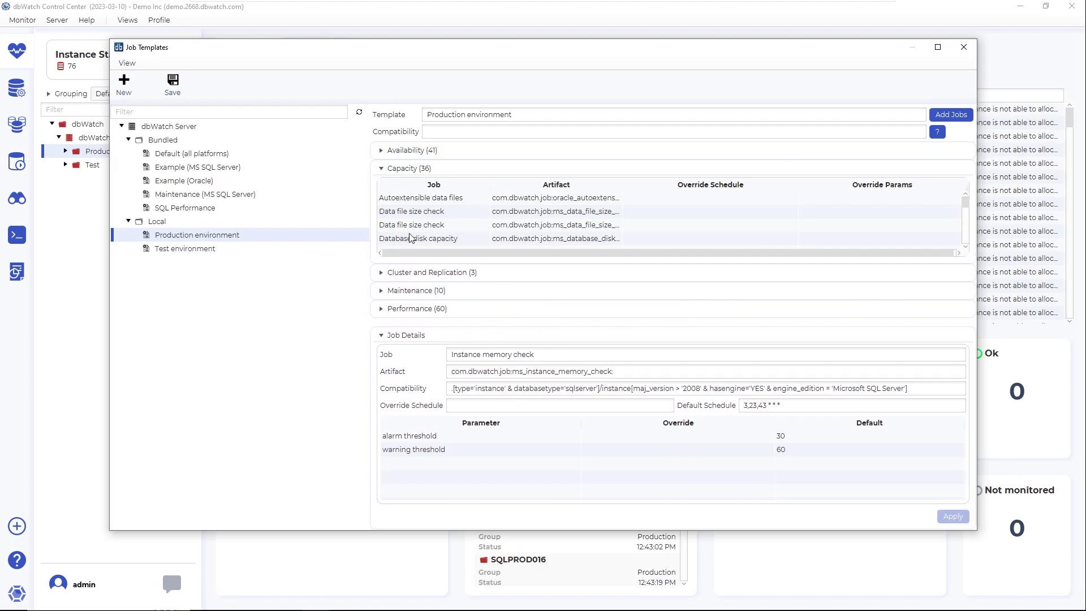
{"action": "scroll", "coordinate": [411, 236], "scroll_direction": "down", "scroll_amount": 1}
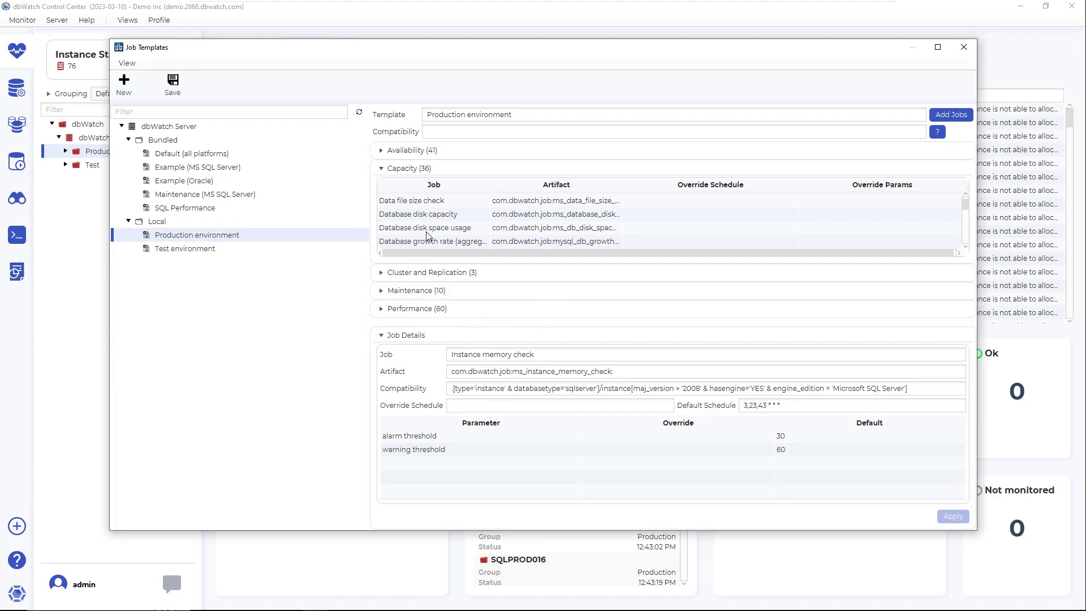
{"action": "left_click", "coordinate": [427, 231]}
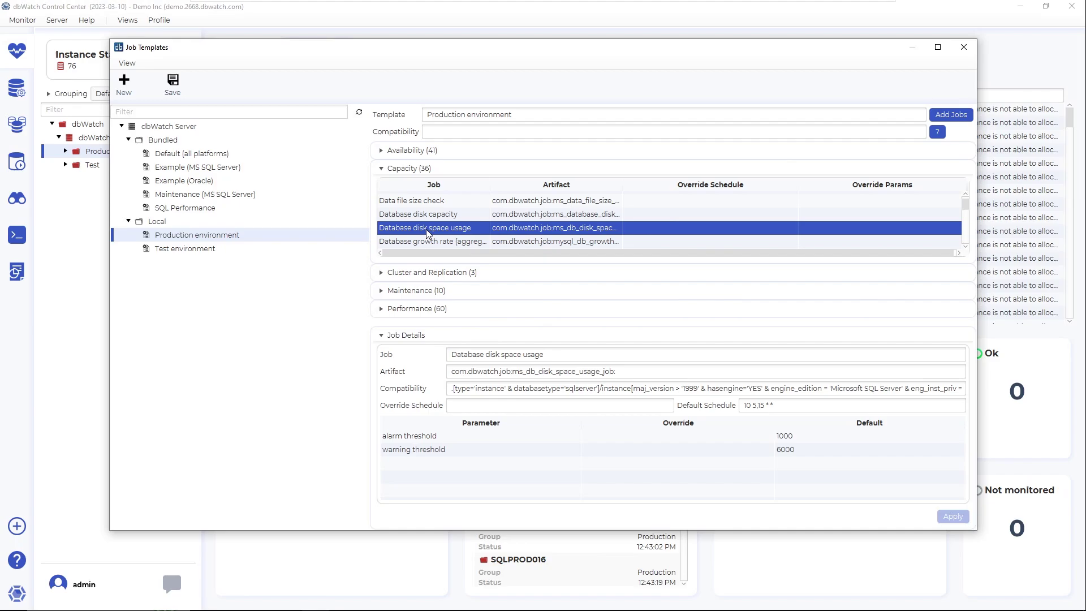
{"action": "right_click", "coordinate": [427, 232]}
{"action": "left_click", "coordinate": [441, 244]}
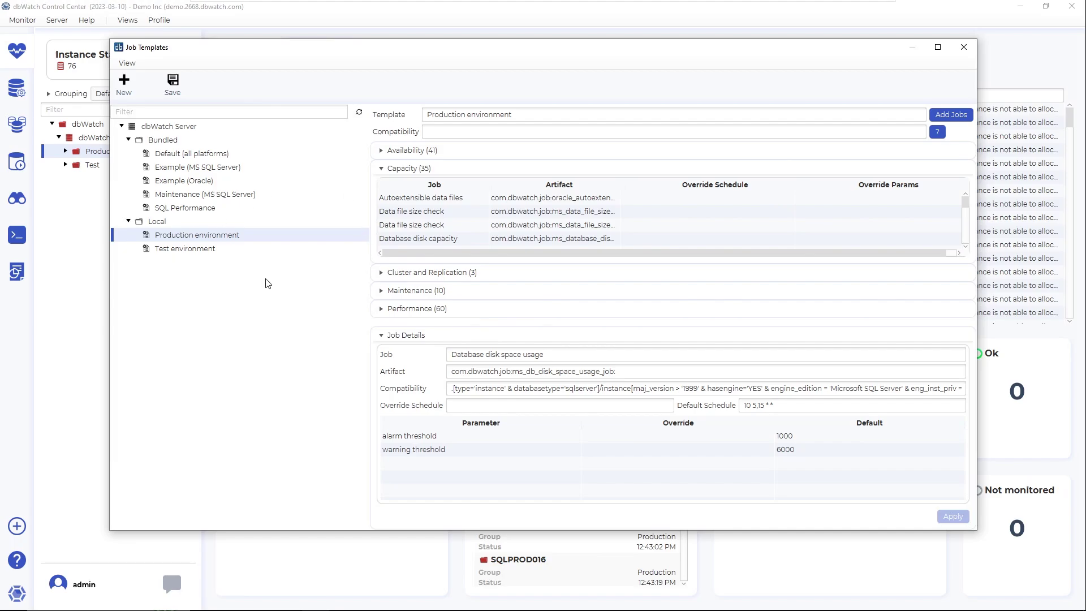
{"action": "left_click", "coordinate": [175, 88]}
{"action": "left_click", "coordinate": [386, 188]}
Remove the Database Log backup job from the Availability category of the Test environment template.
{"action": "left_click", "coordinate": [187, 249]}
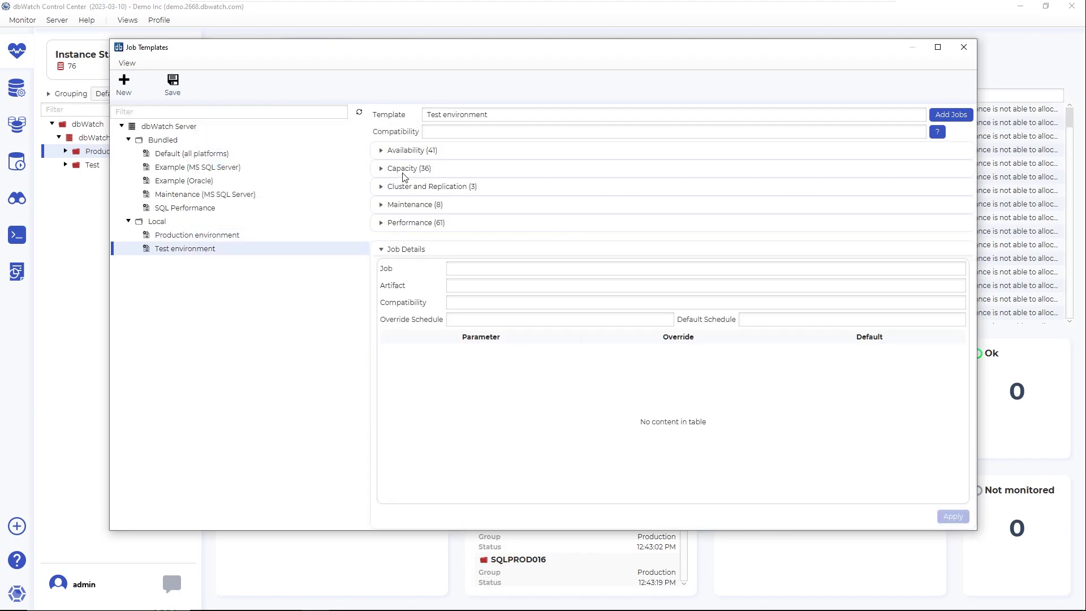
{"action": "left_click", "coordinate": [384, 152]}
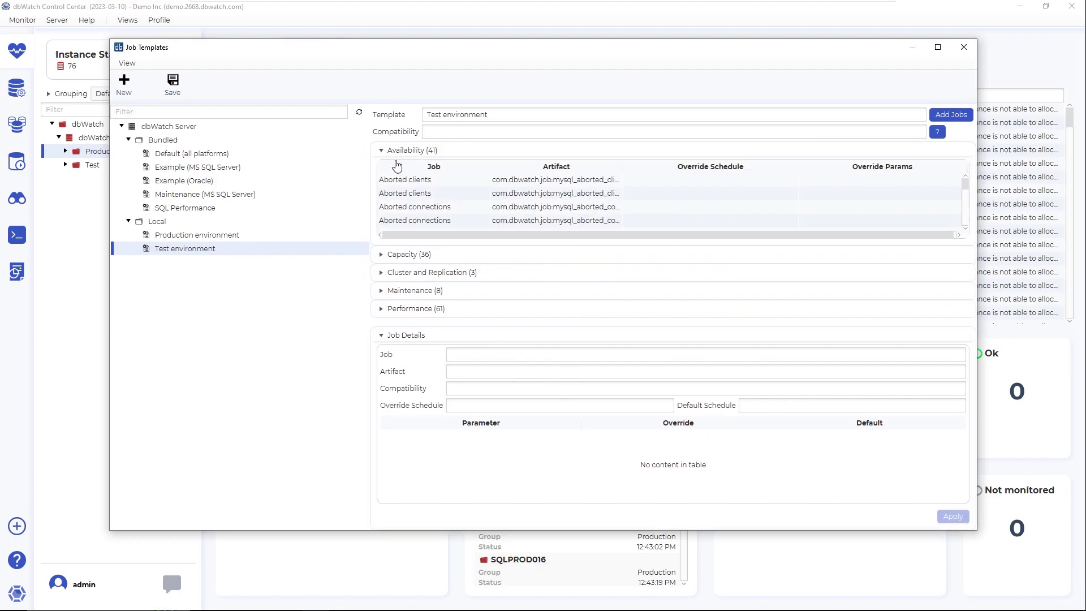
{"action": "scroll", "coordinate": [418, 199], "scroll_direction": "down", "scroll_amount": 2}
{"action": "scroll", "coordinate": [418, 206], "scroll_direction": "down", "scroll_amount": 3}
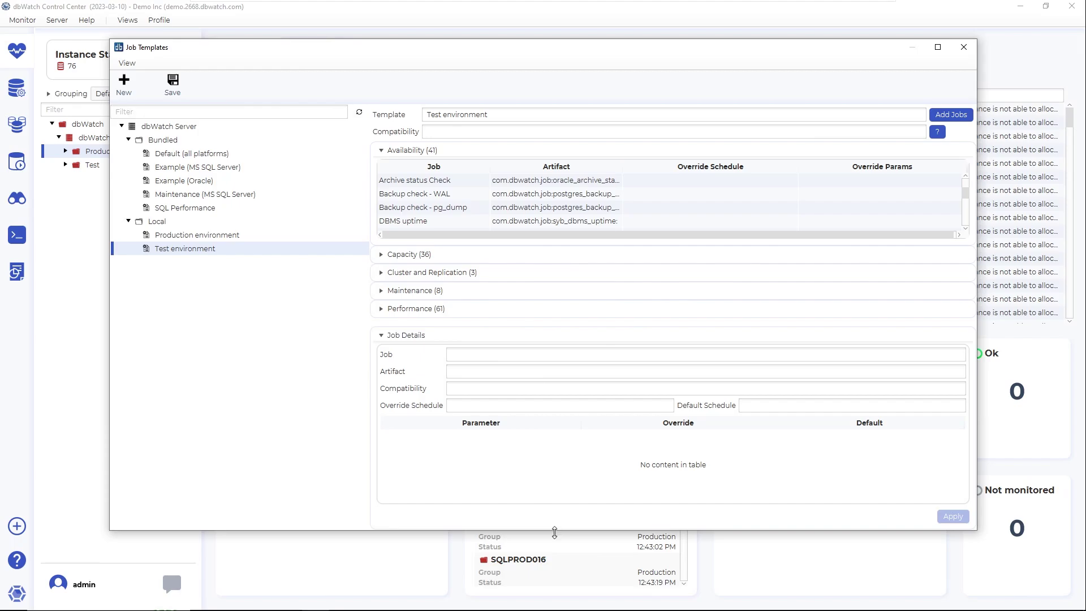
{"action": "left_click_drag", "start_coordinate": [554, 532], "coordinate": [554, 598]}
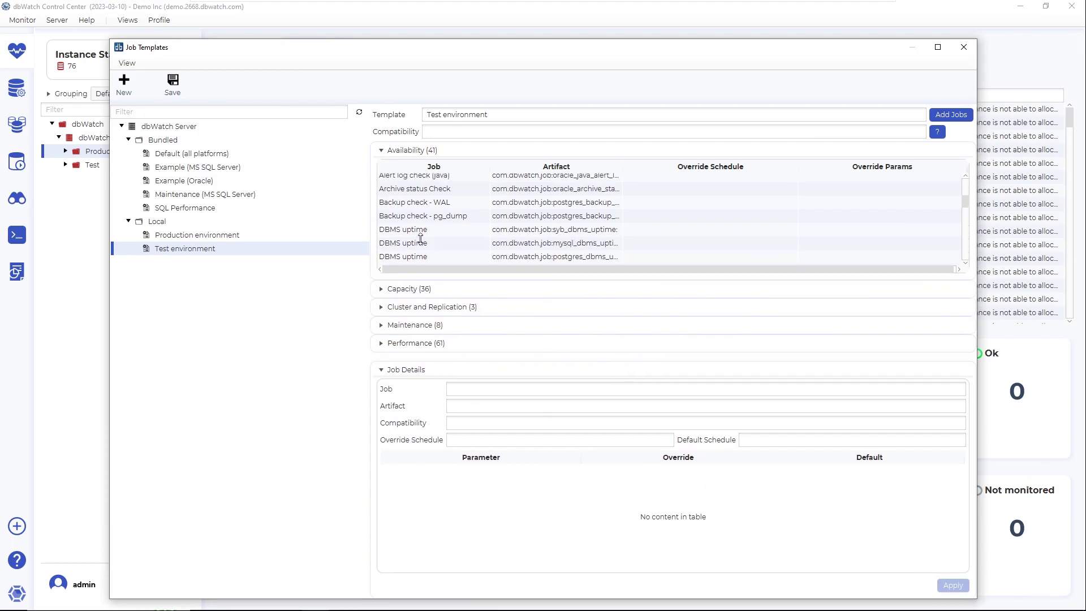
{"action": "scroll", "coordinate": [455, 223], "scroll_direction": "down", "scroll_amount": 1}
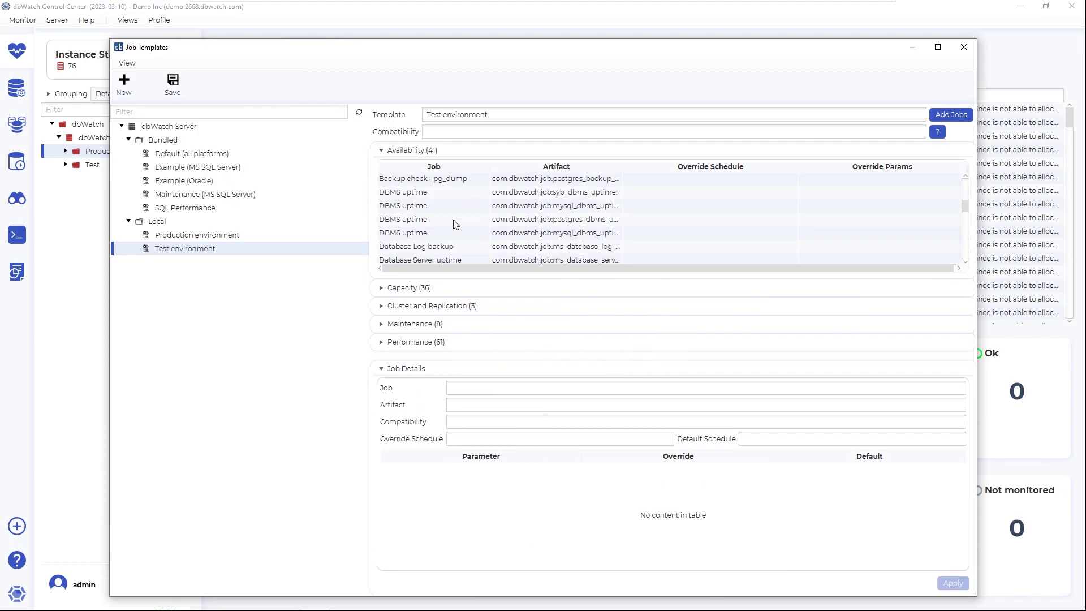
{"action": "scroll", "coordinate": [456, 231], "scroll_direction": "down", "scroll_amount": 1}
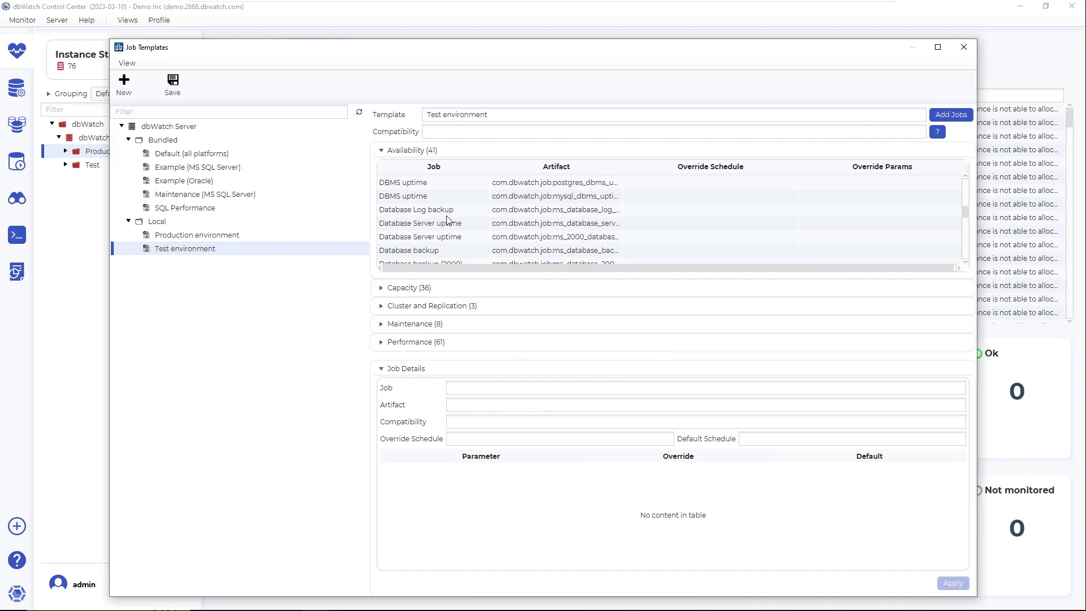
{"action": "left_click", "coordinate": [538, 211]}
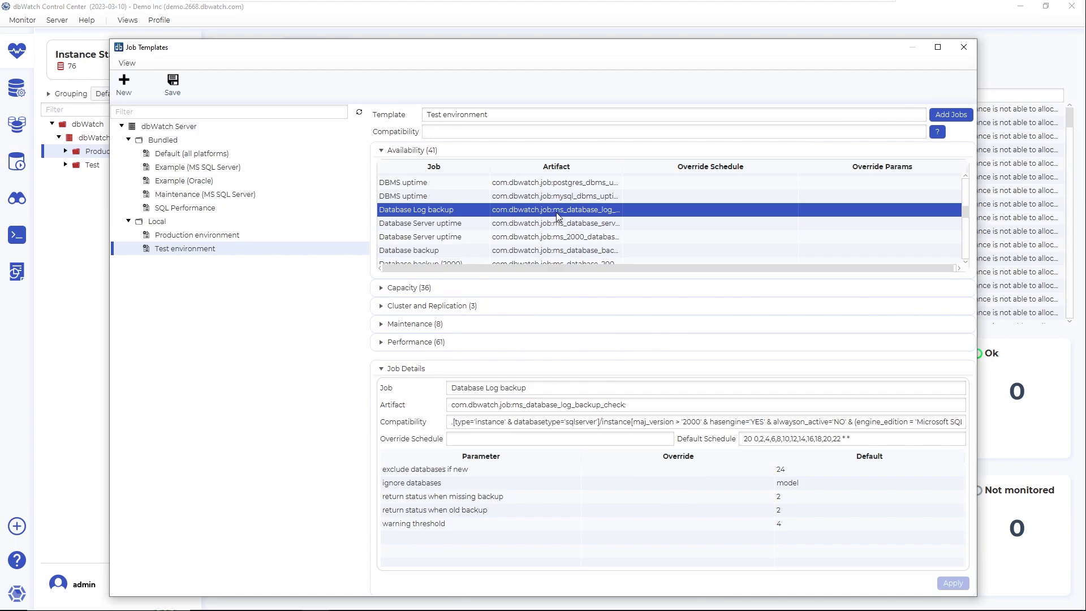
{"action": "right_click", "coordinate": [535, 212]}
{"action": "left_click", "coordinate": [554, 220]}
Remove the Database backup and Database backup (2000) jobs from the Test environment template's Availability category.
{"action": "scroll", "coordinate": [469, 220], "scroll_direction": "down", "scroll_amount": 3}
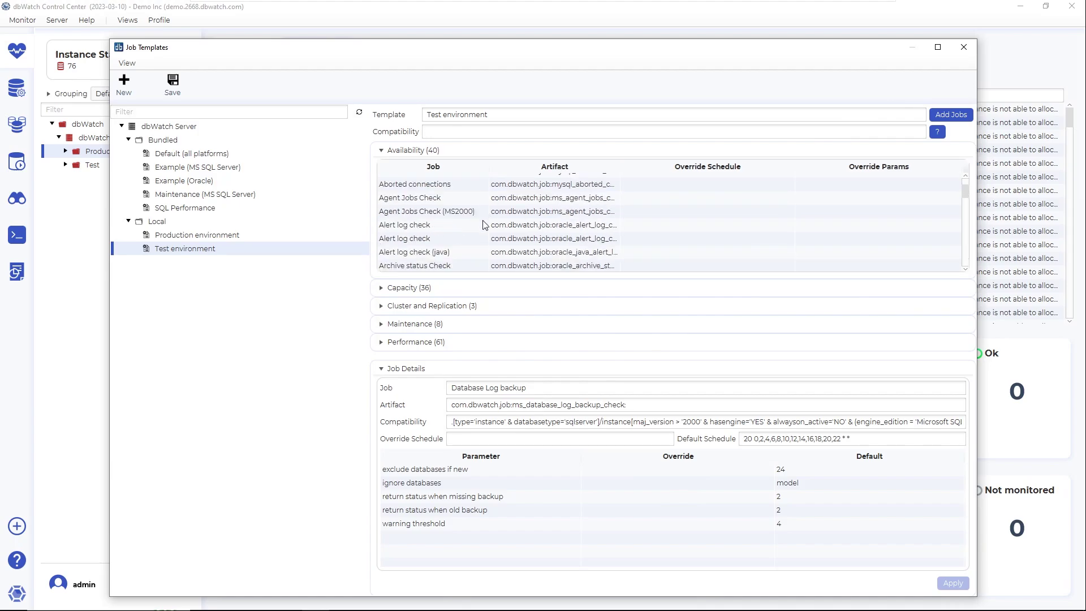
{"action": "scroll", "coordinate": [456, 237], "scroll_direction": "down", "scroll_amount": 5}
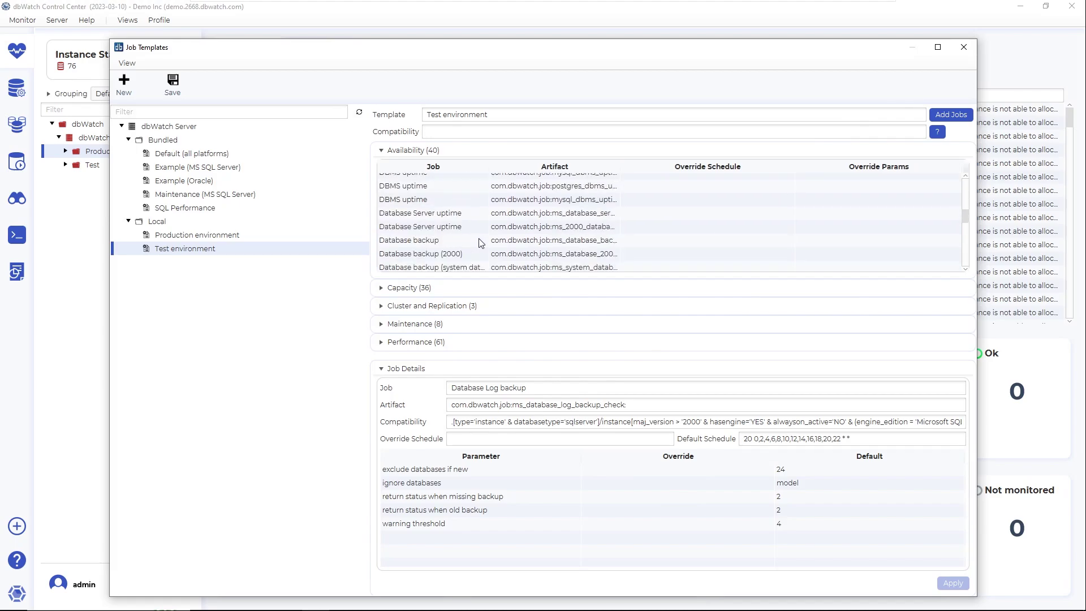
{"action": "left_click", "coordinate": [539, 242]}
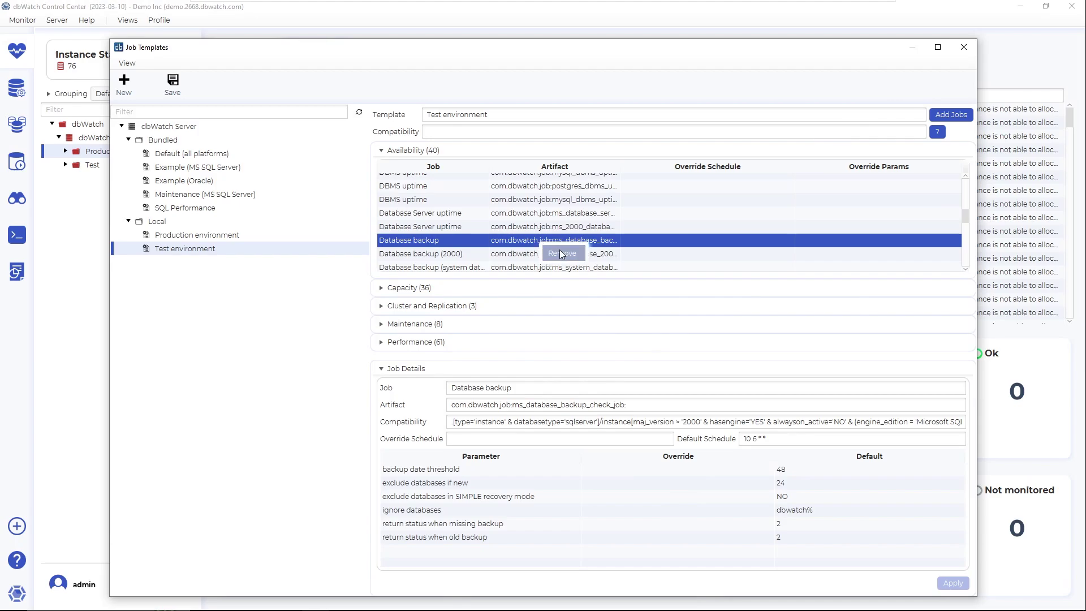
{"action": "key", "text": "Delete"}
{"action": "scroll", "coordinate": [450, 237], "scroll_direction": "down", "scroll_amount": 5}
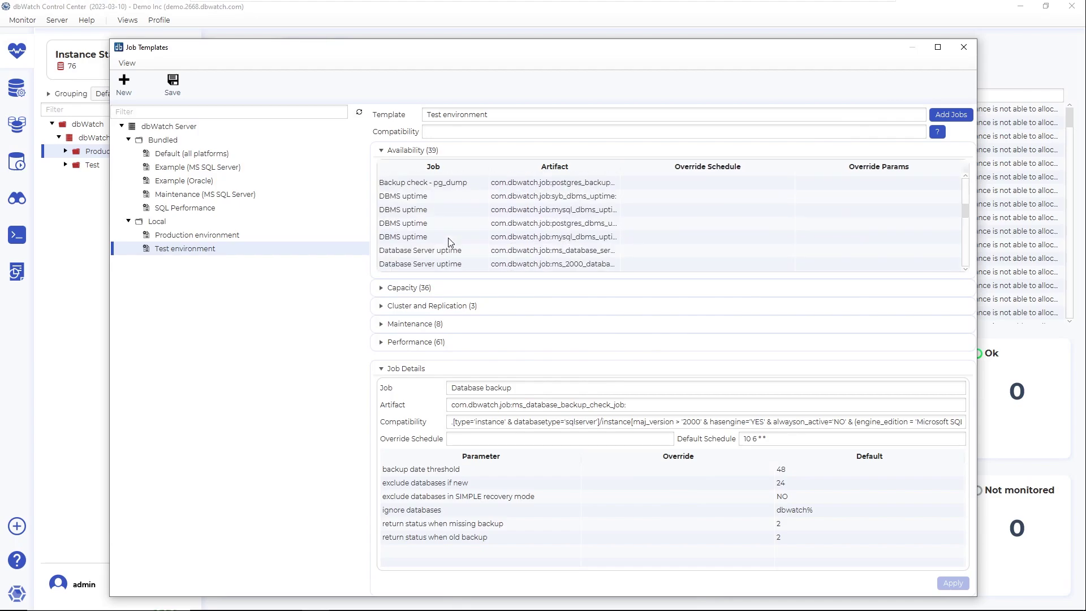
{"action": "scroll", "coordinate": [450, 242], "scroll_direction": "down", "scroll_amount": 1}
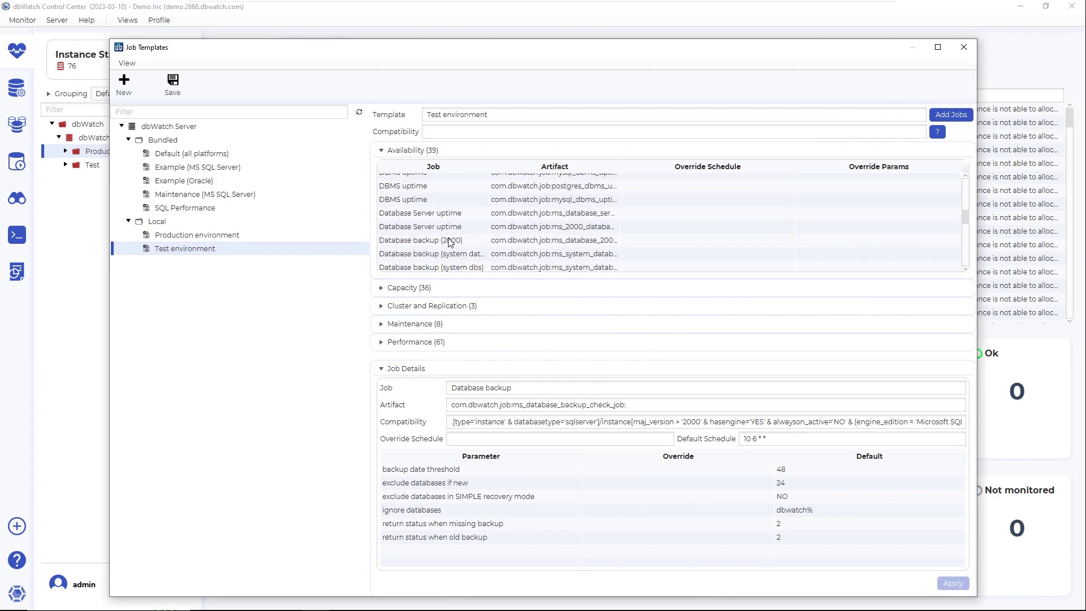
{"action": "right_click", "coordinate": [479, 240]}
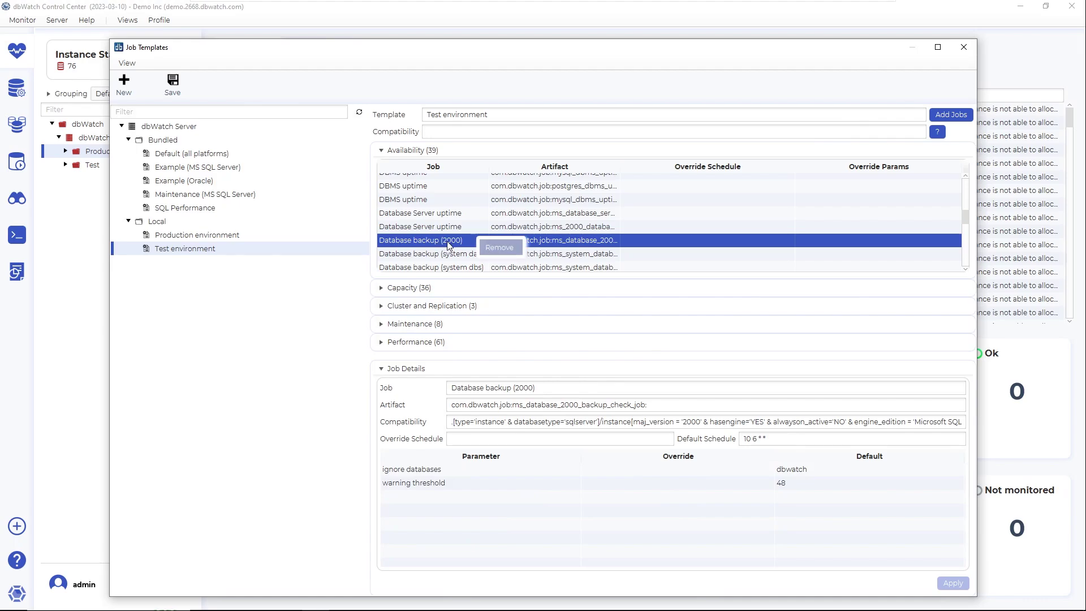
{"action": "left_click", "coordinate": [502, 249]}
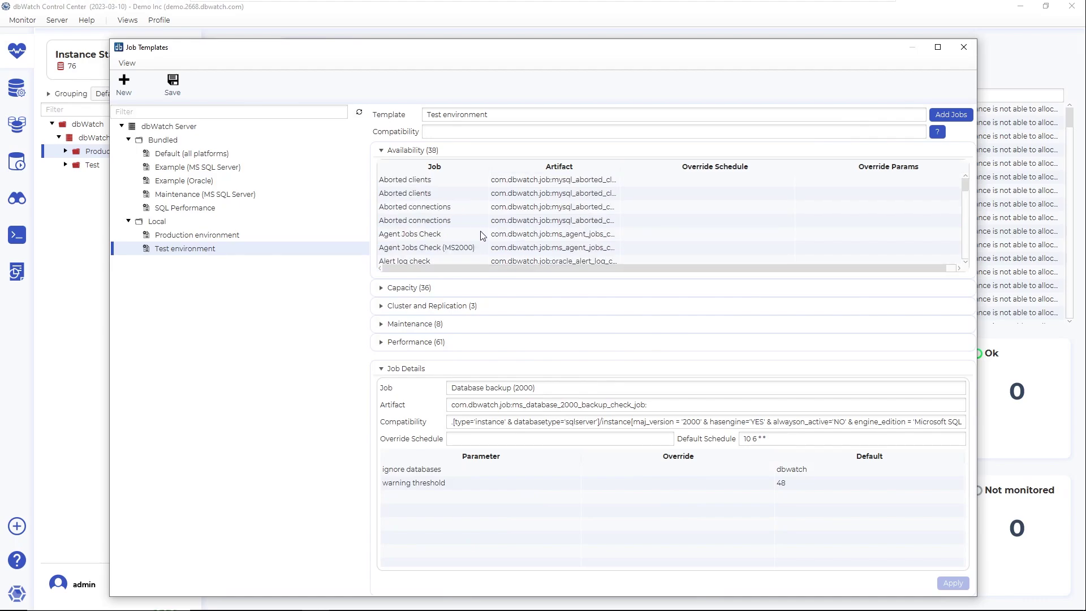
Remove the Database backup (system databases) and Database backup (system dbs) jobs from the Test environment template's Availability category.
{"action": "scroll", "coordinate": [470, 232], "scroll_direction": "down", "scroll_amount": 2}
{"action": "scroll", "coordinate": [470, 232], "scroll_direction": "down", "scroll_amount": 1}
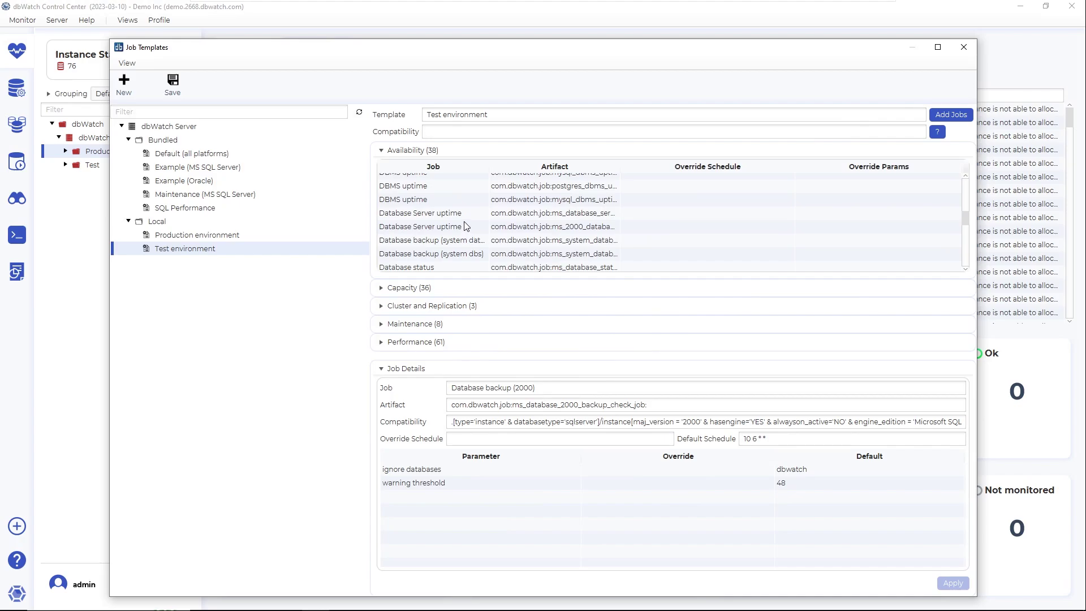
{"action": "right_click", "coordinate": [474, 244]}
{"action": "left_click", "coordinate": [482, 250]}
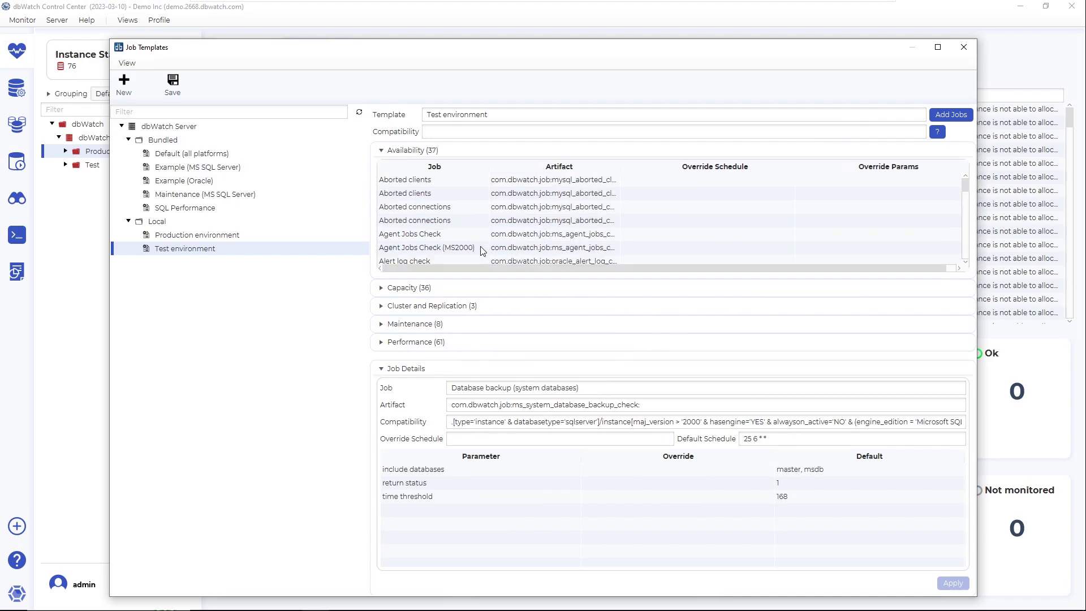
{"action": "scroll", "coordinate": [458, 227], "scroll_direction": "down", "scroll_amount": 5}
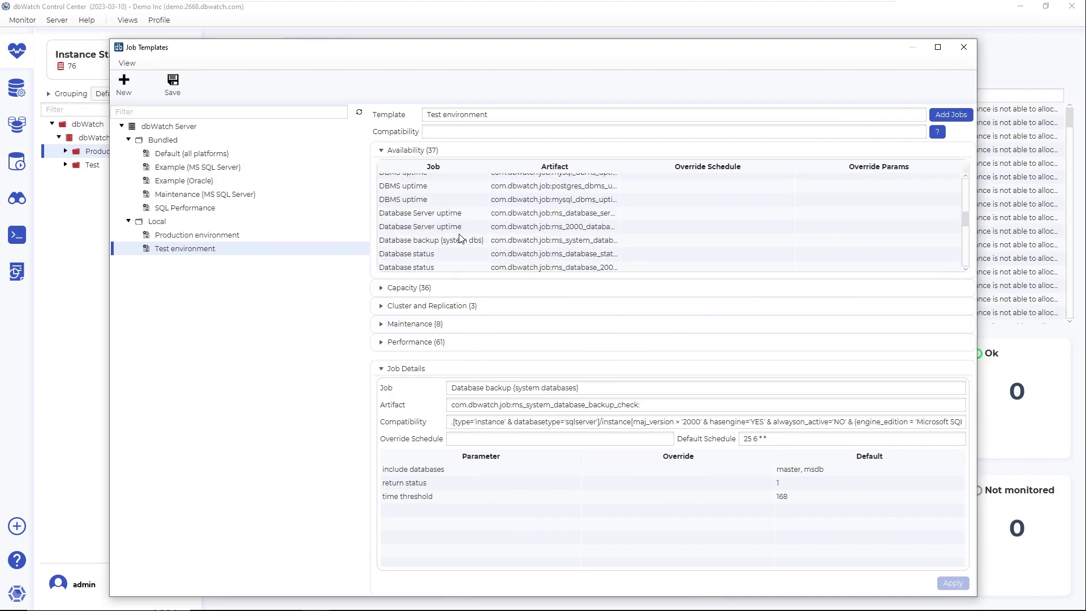
{"action": "left_click", "coordinate": [463, 244]}
{"action": "right_click", "coordinate": [463, 244]}
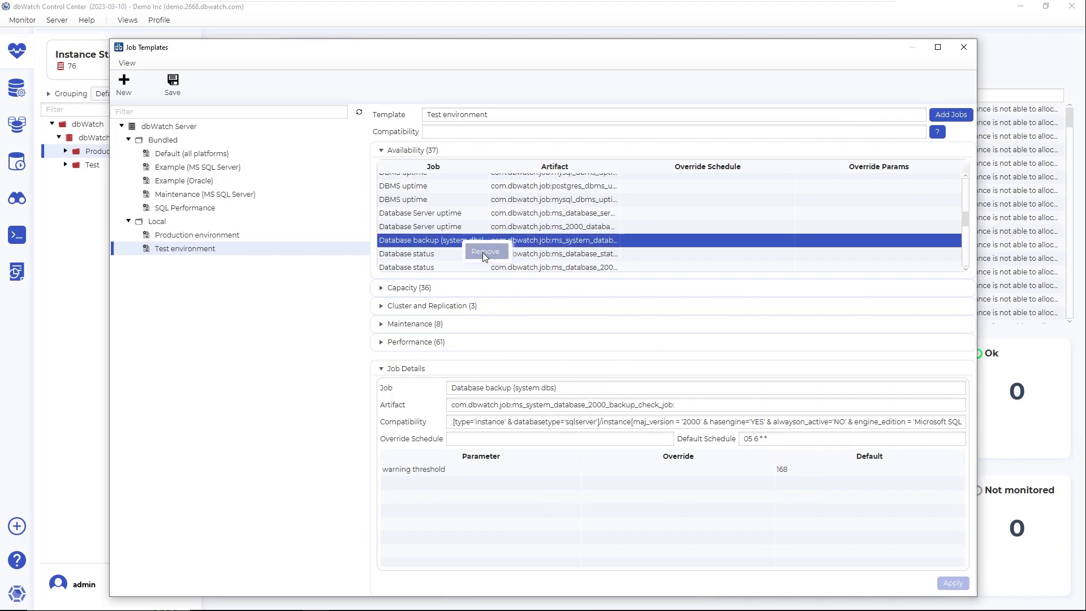
{"action": "left_click", "coordinate": [483, 252]}
{"action": "scroll", "coordinate": [455, 247], "scroll_direction": "down", "scroll_amount": 5}
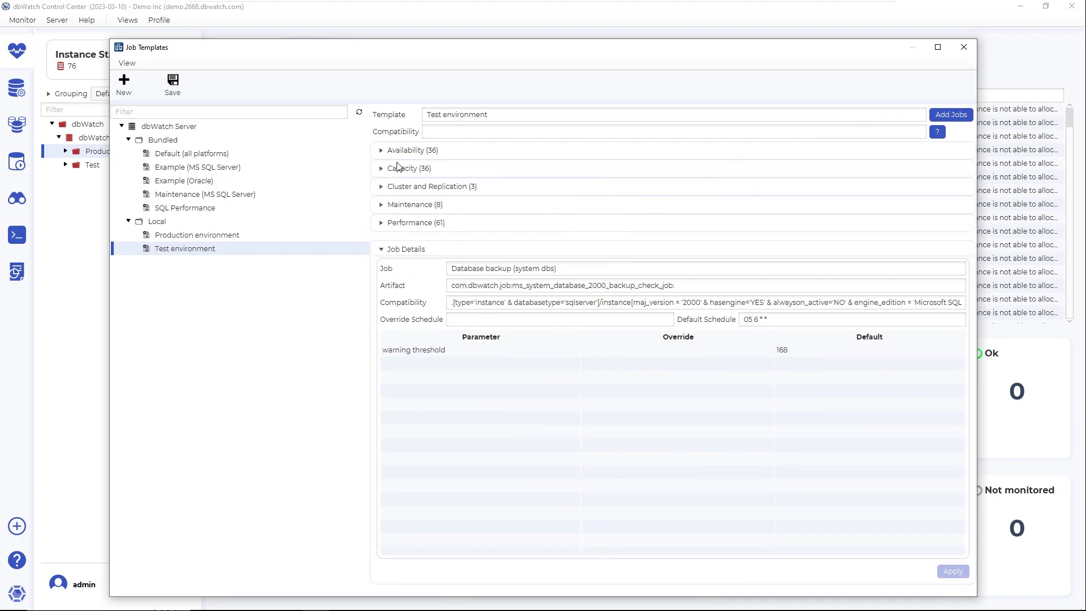
Remove the Database disk space usage job from the Capacity category of the Test environment template.
{"action": "left_click", "coordinate": [402, 169]}
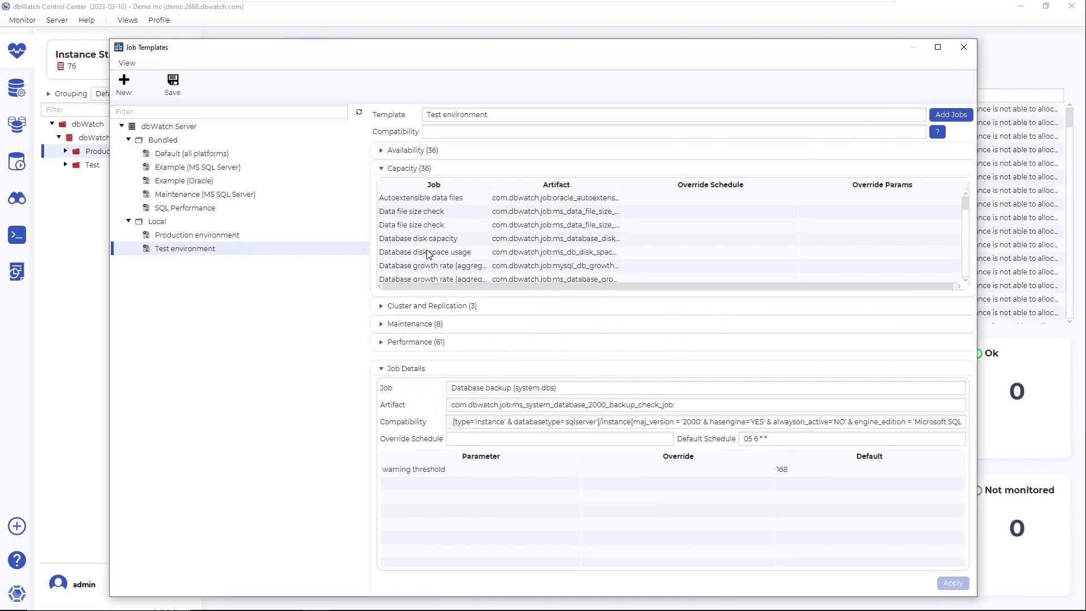
{"action": "left_click", "coordinate": [428, 252]}
{"action": "right_click", "coordinate": [428, 253]}
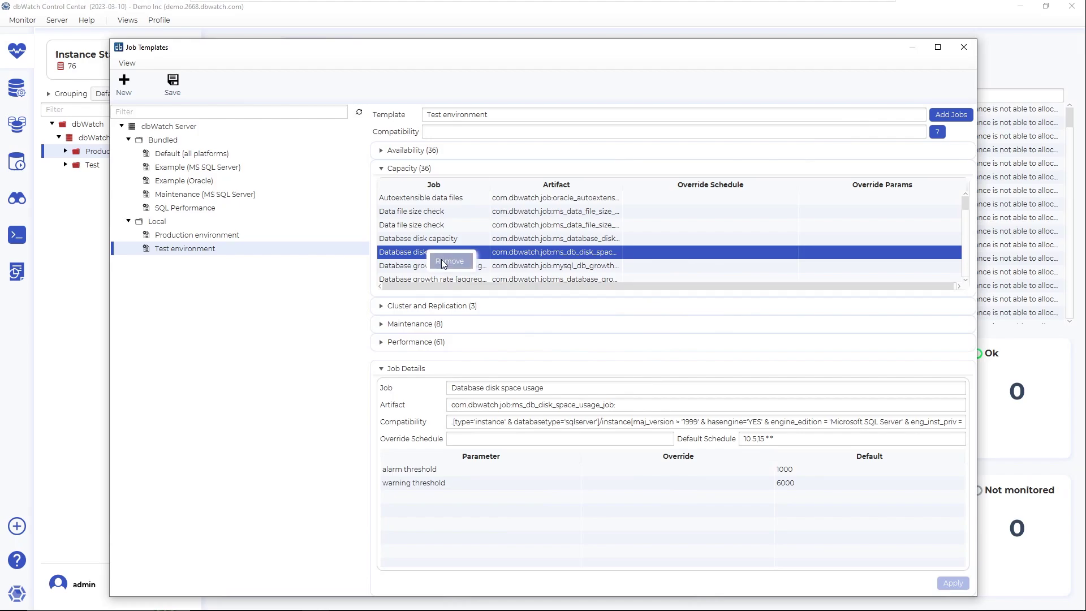
{"action": "left_click", "coordinate": [442, 259]}
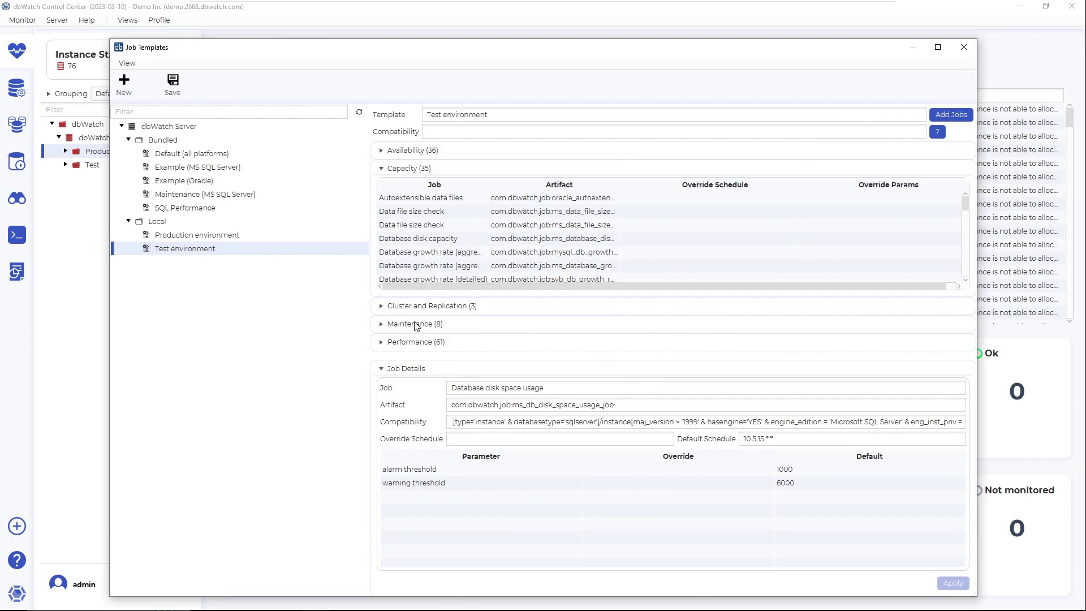
Remove the Instance memory check job from the Performance category of the Test environment template and save the template.
{"action": "left_click", "coordinate": [384, 168]}
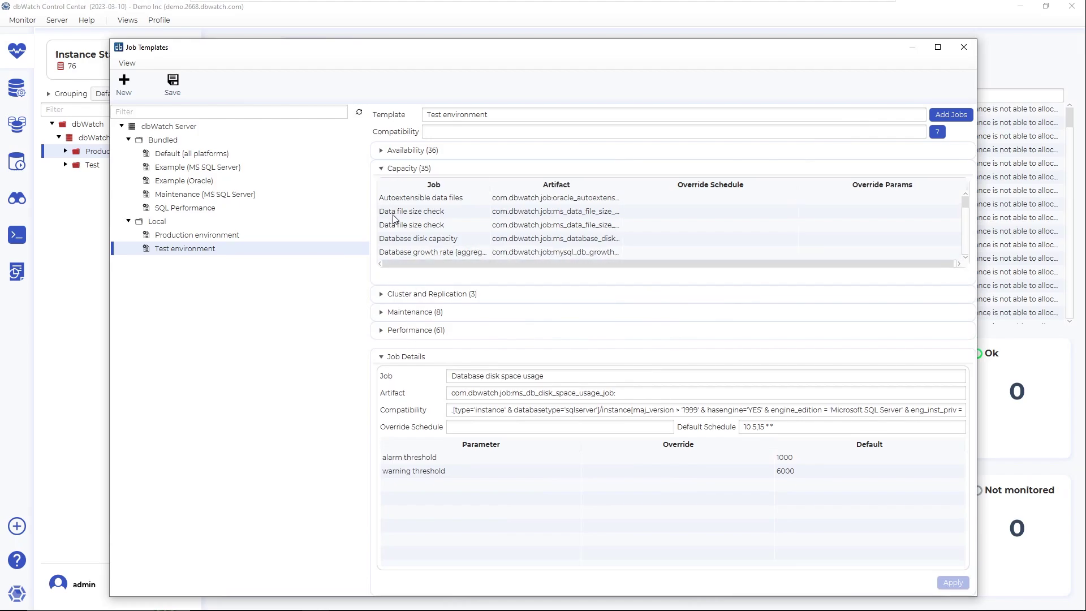
{"action": "left_click", "coordinate": [393, 226]}
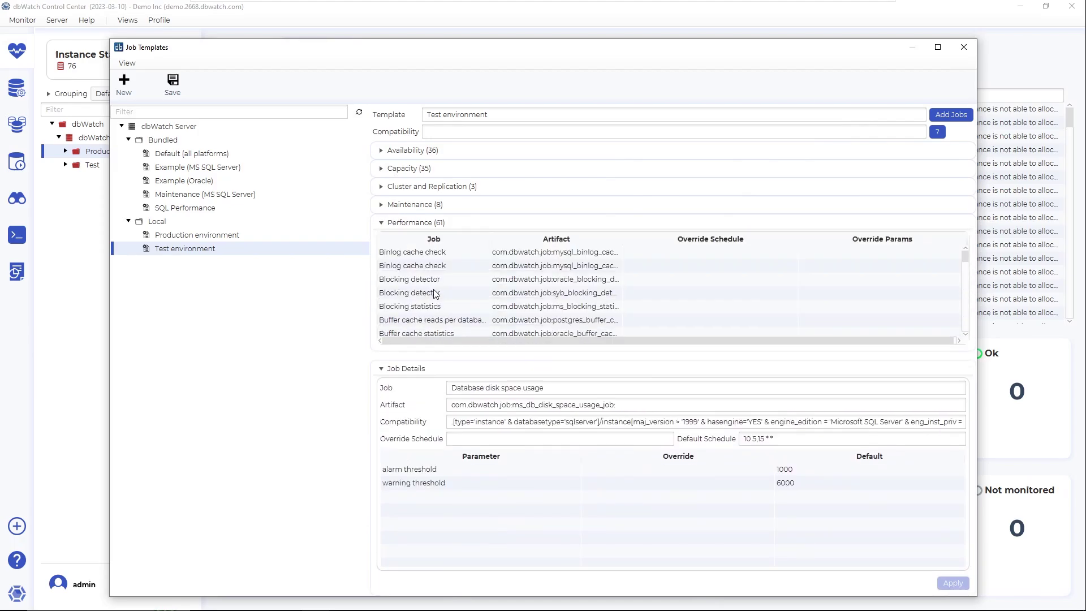
{"action": "scroll", "coordinate": [431, 302], "scroll_direction": "down", "scroll_amount": 3}
{"action": "scroll", "coordinate": [431, 302], "scroll_direction": "down", "scroll_amount": 3}
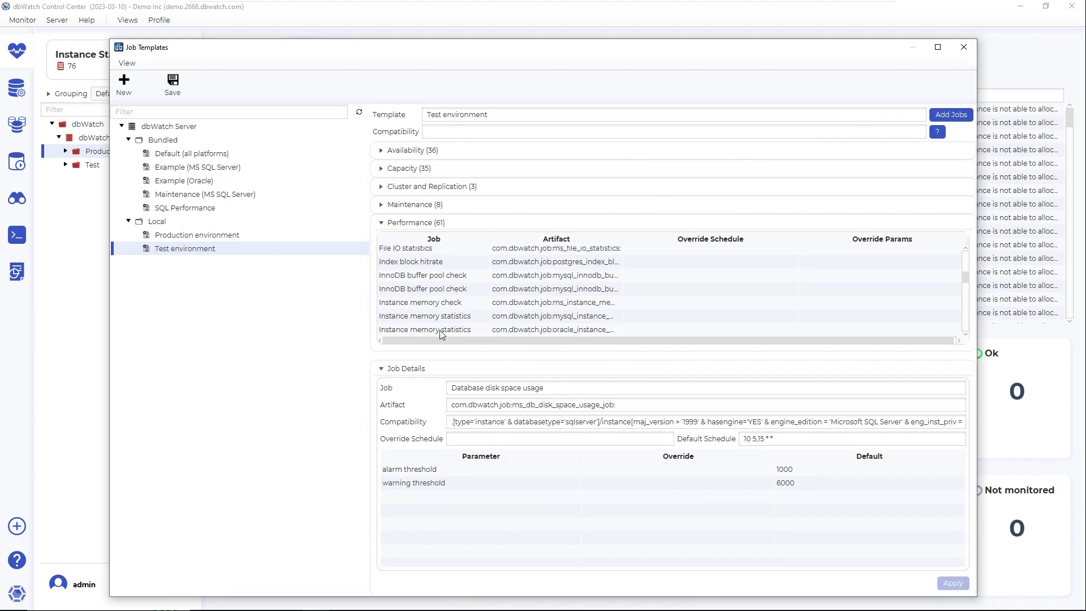
{"action": "left_click", "coordinate": [435, 302]}
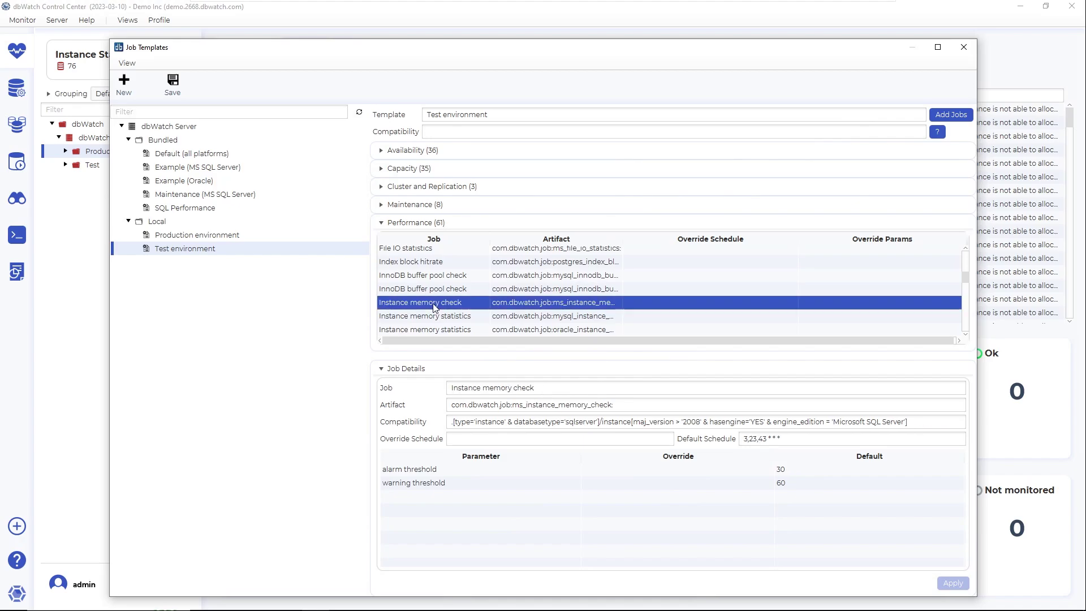
{"action": "key", "text": "Delete"}
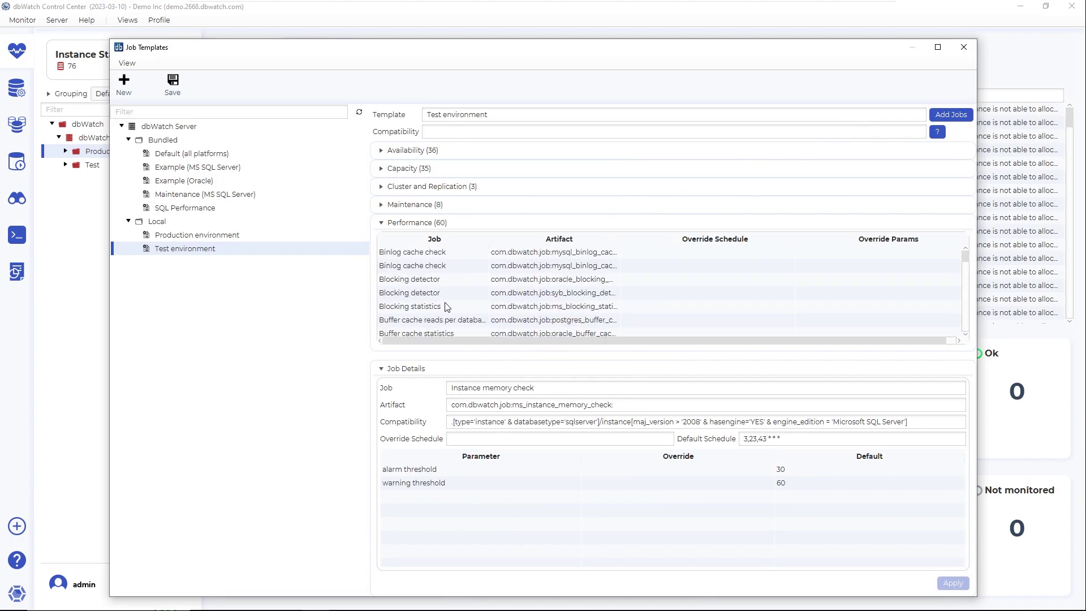
{"action": "left_click", "coordinate": [173, 85]}
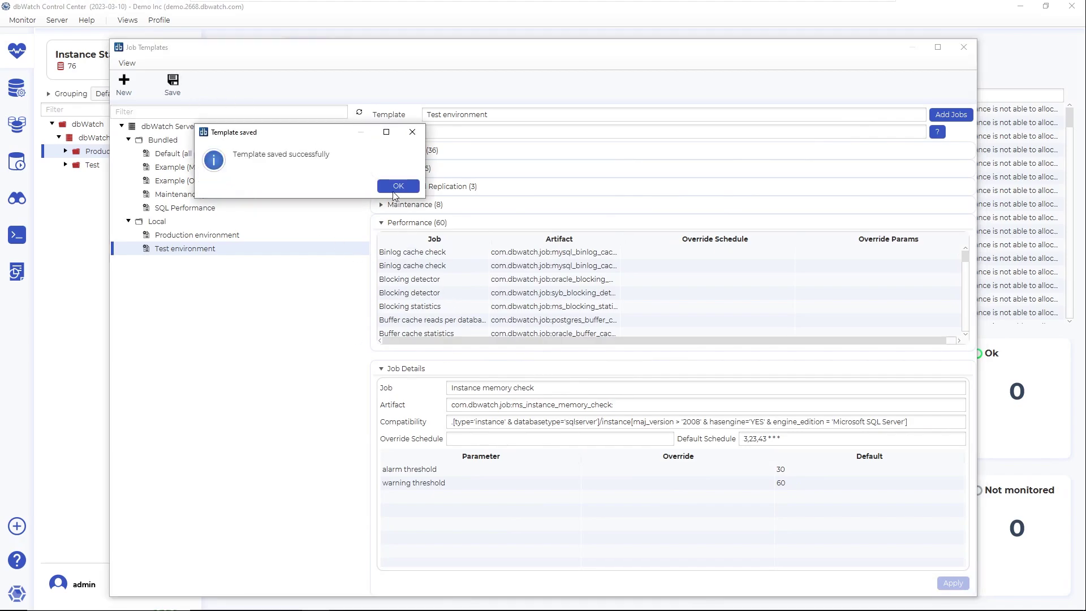
{"action": "left_click", "coordinate": [395, 190]}
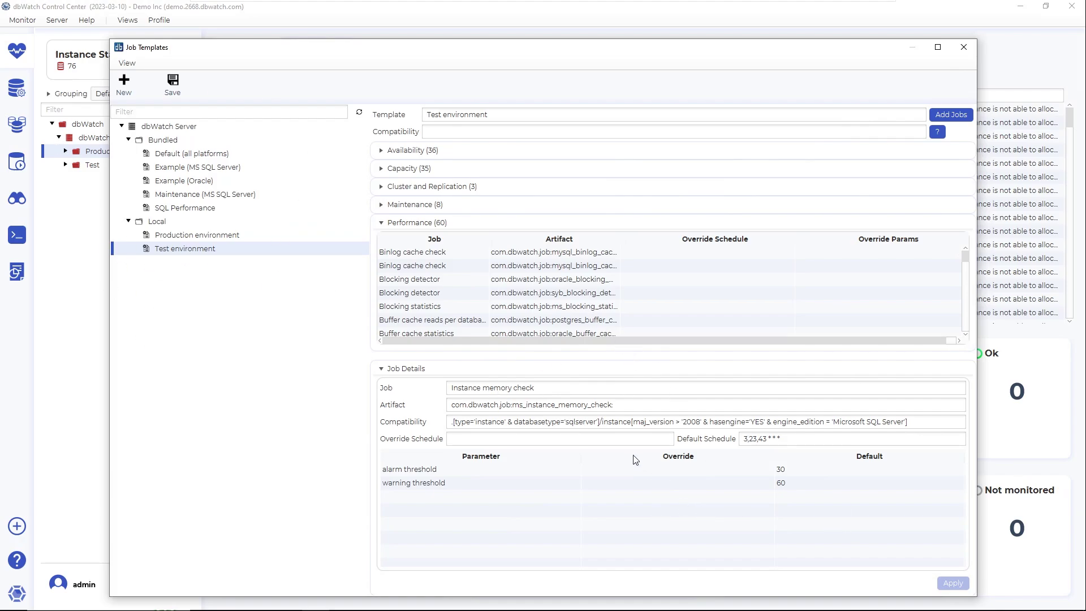
Examine the parameters and override fields of the Binlog cache check and Oracle Blocking detector jobs in the Performance category.
{"action": "left_click", "coordinate": [575, 271]}
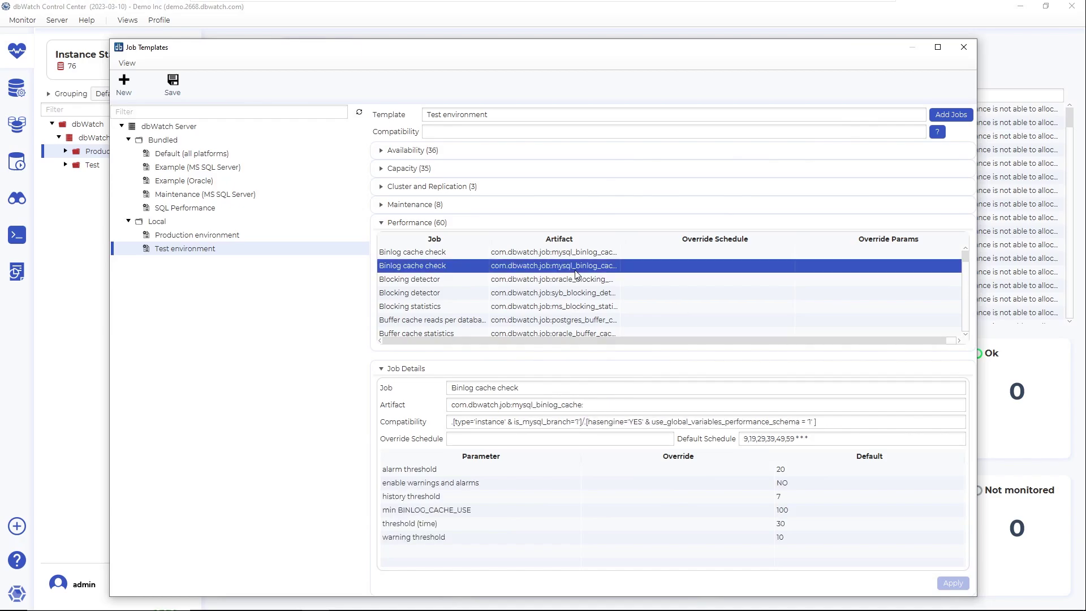
{"action": "left_click", "coordinate": [588, 321]}
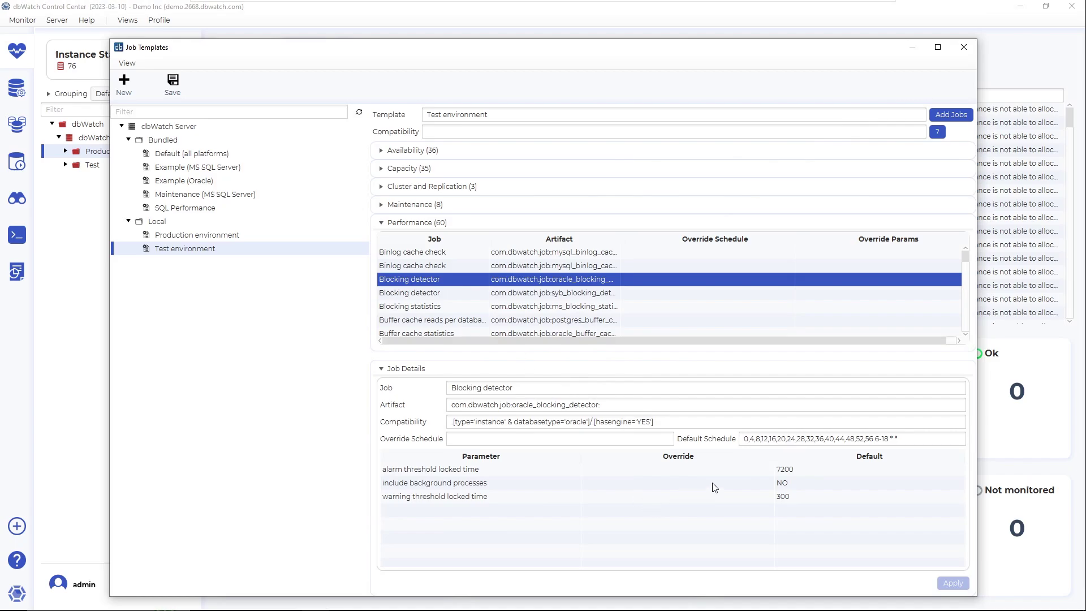
{"action": "left_click", "coordinate": [678, 473]}
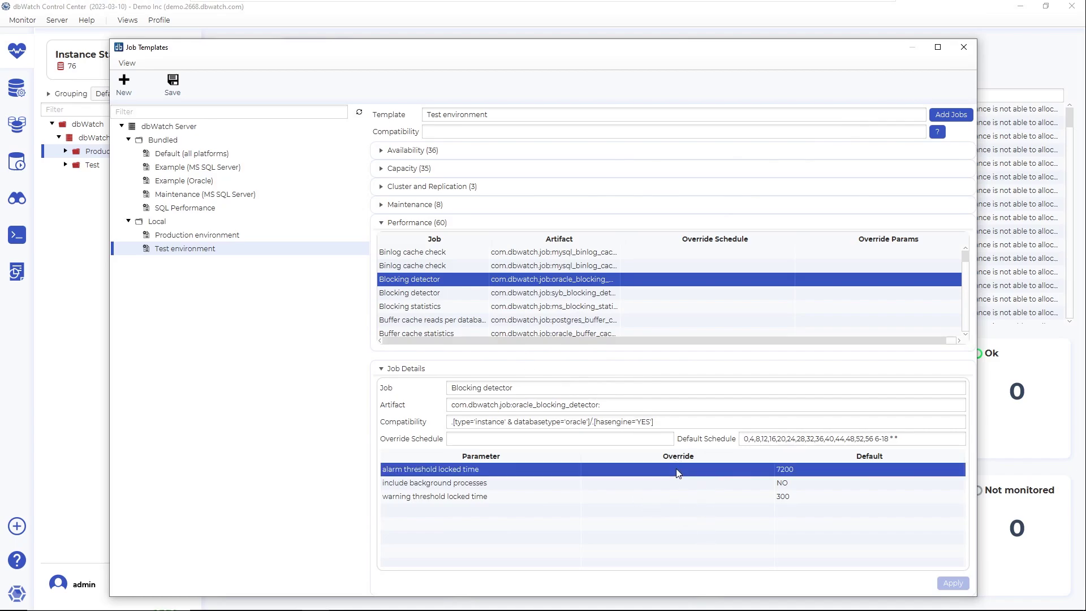
{"action": "left_click", "coordinate": [678, 473]}
{"action": "double_click", "coordinate": [683, 501]}
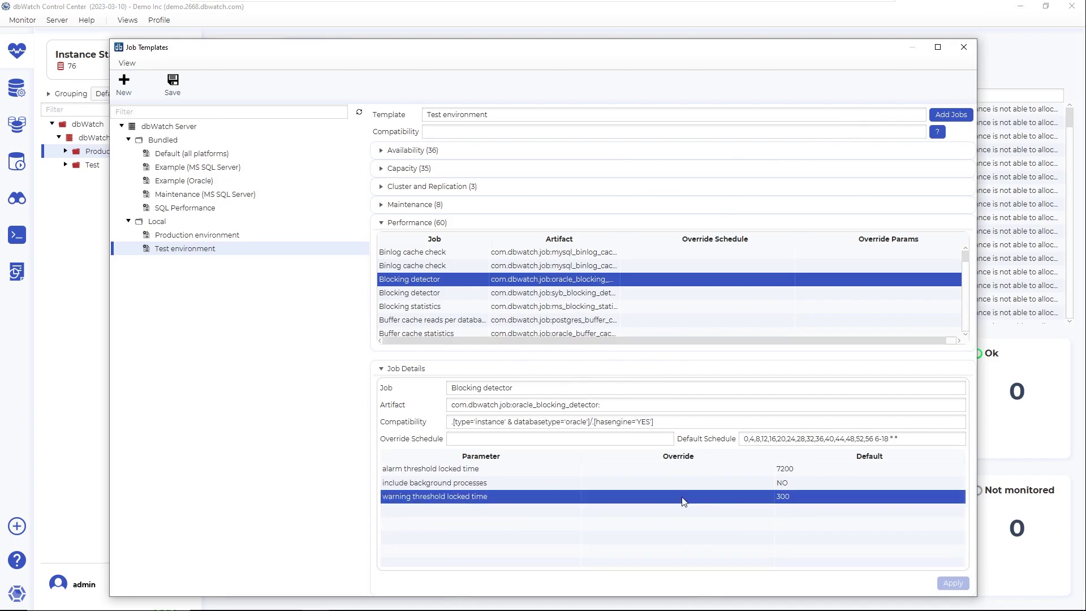
{"action": "double_click", "coordinate": [680, 482]}
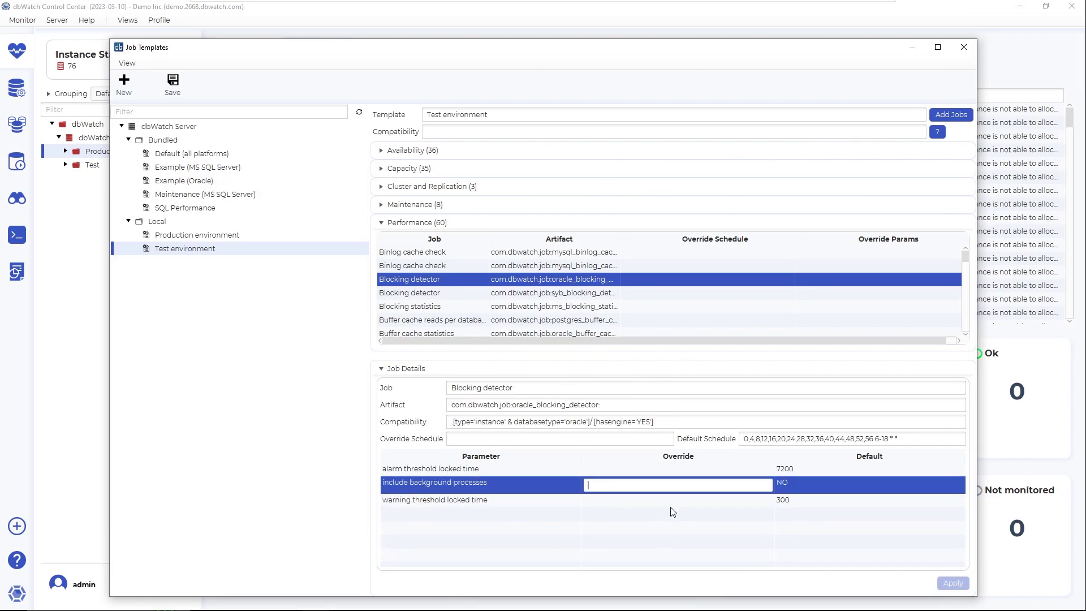
{"action": "left_click", "coordinate": [461, 258]}
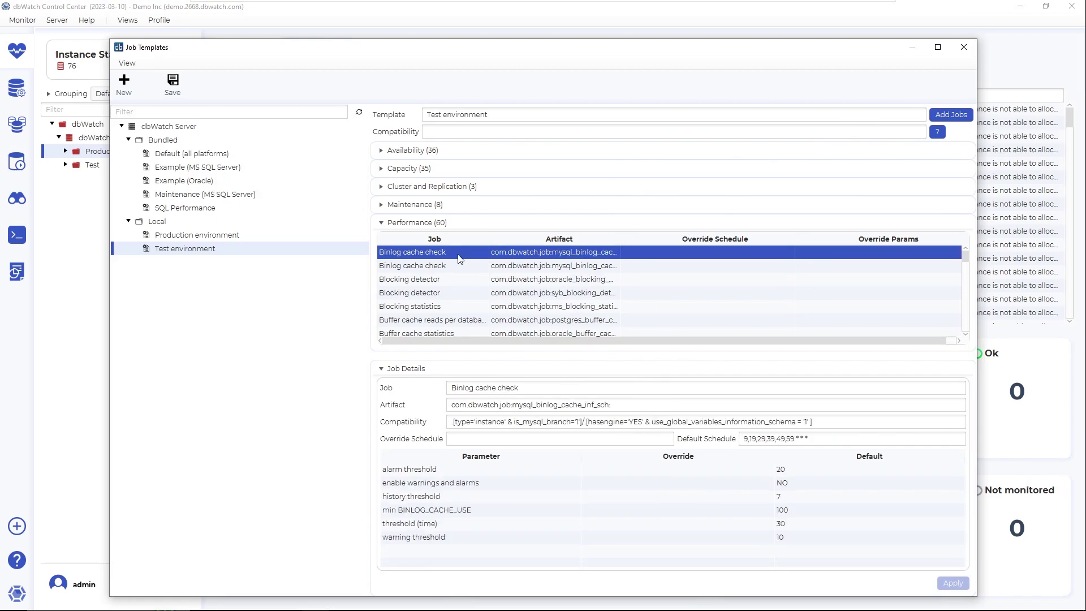
Save the Test environment template again and close the job template editor.
{"action": "left_click", "coordinate": [173, 79]}
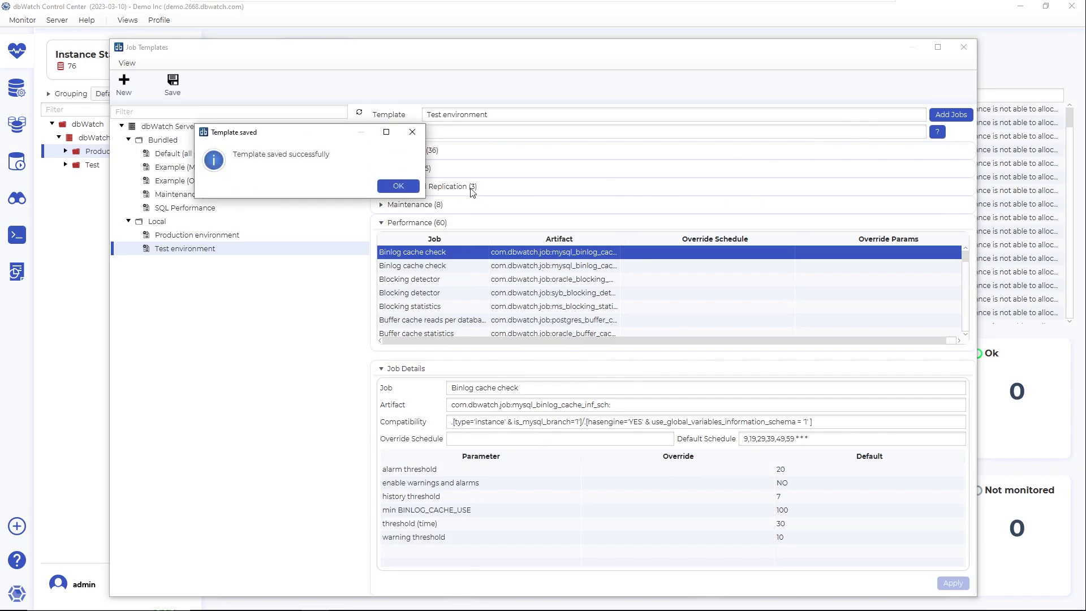
{"action": "left_click", "coordinate": [392, 188]}
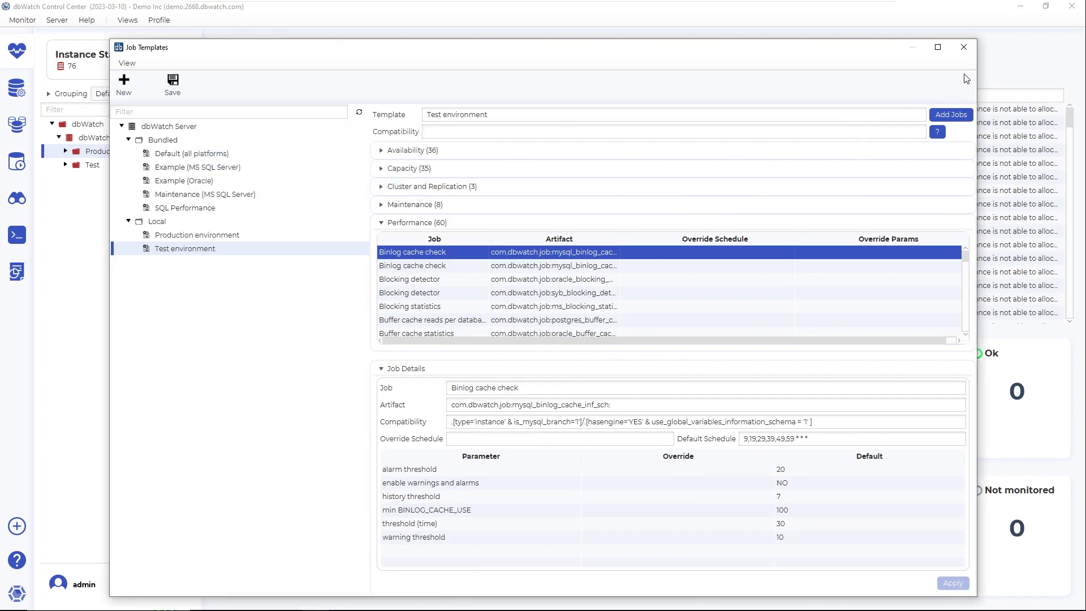
{"action": "left_click", "coordinate": [964, 47]}
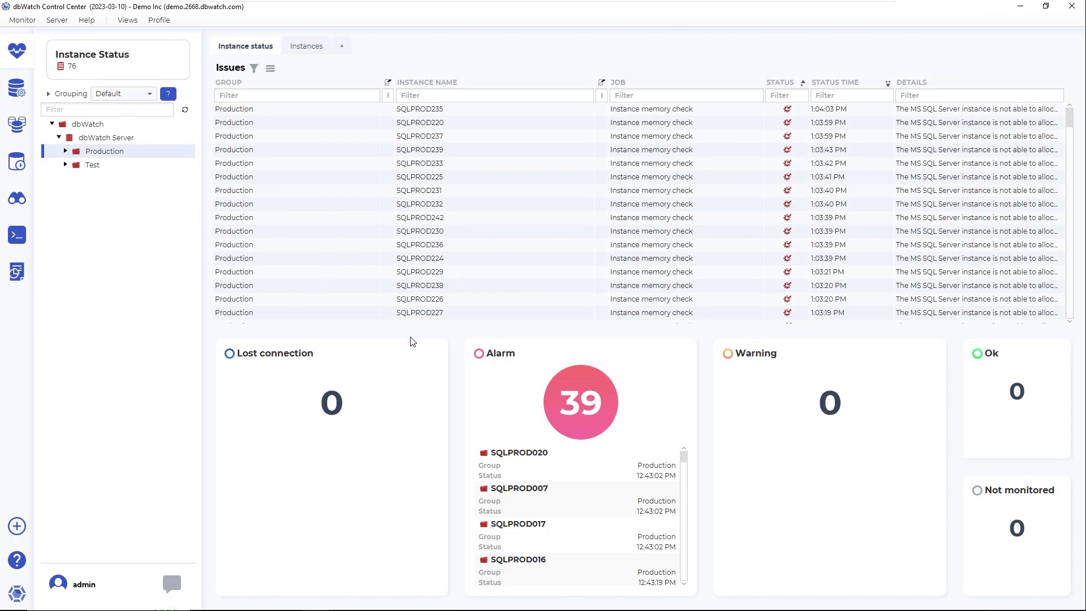
Open the server's metadata editor and show the Production and Test groups under dbWatch Server.
{"action": "left_click", "coordinate": [64, 24]}
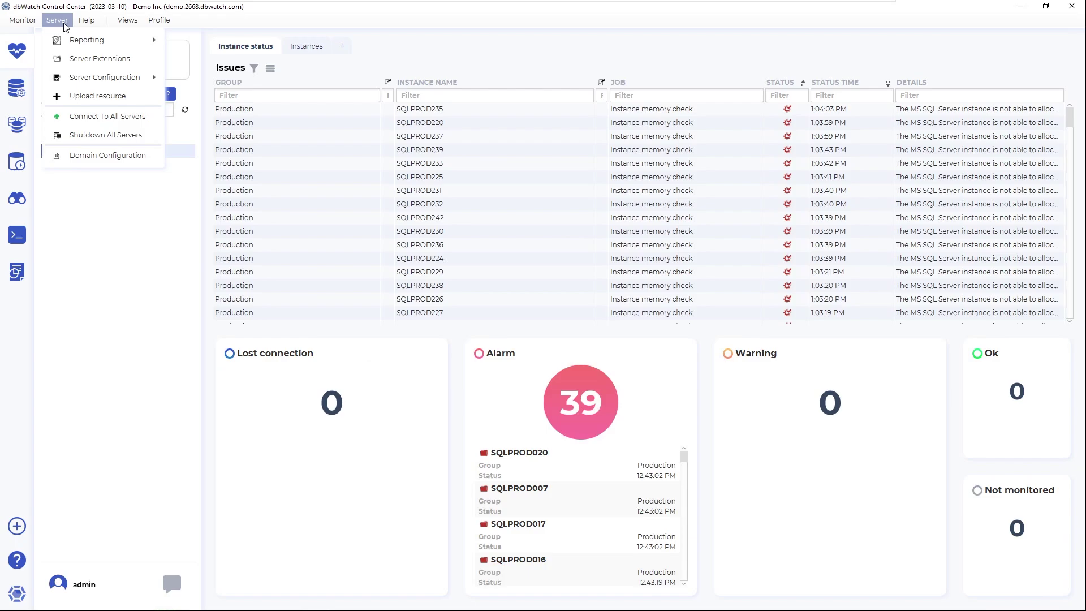
{"action": "mouse_move", "coordinate": [90, 78]}
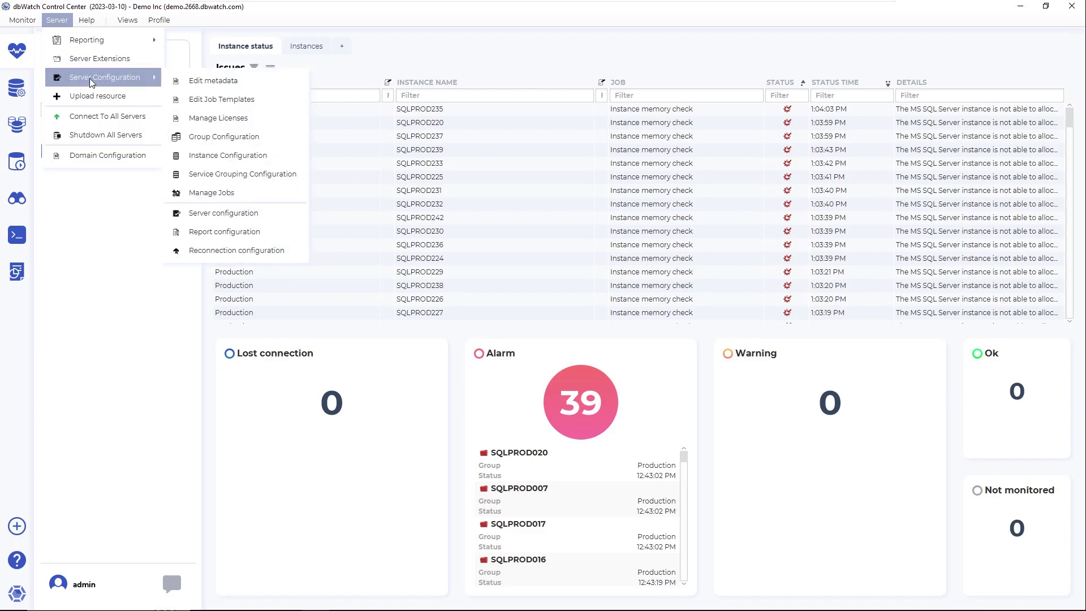
{"action": "left_click", "coordinate": [244, 79]}
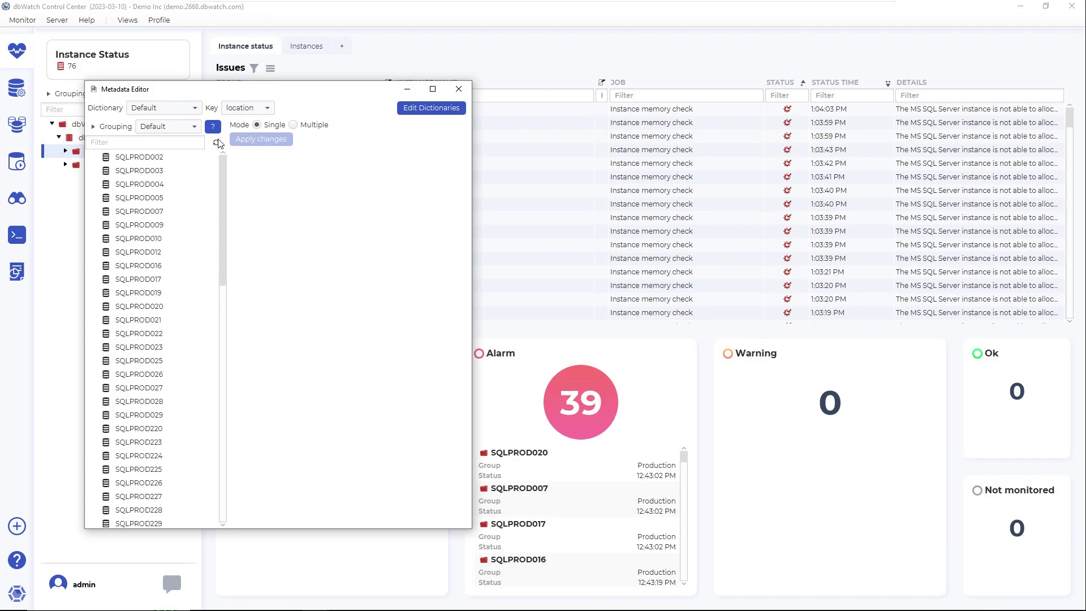
{"action": "left_click", "coordinate": [216, 142]}
{"action": "left_click", "coordinate": [103, 171]}
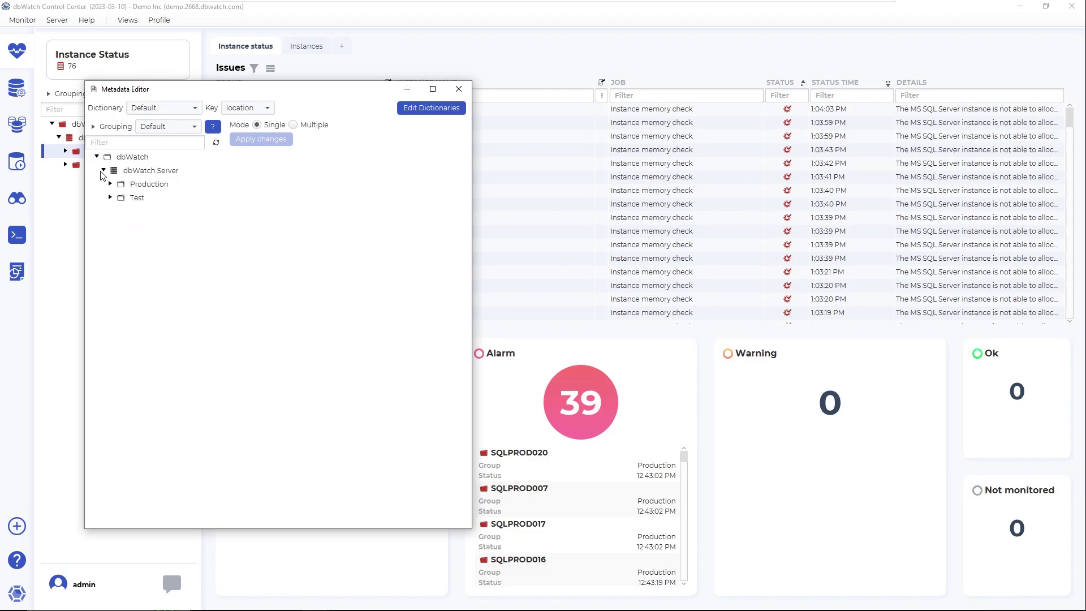
Switch the metadata dictionary to Job Templates and review its keys, keeping jobtemplate selected.
{"action": "left_click", "coordinate": [190, 110]}
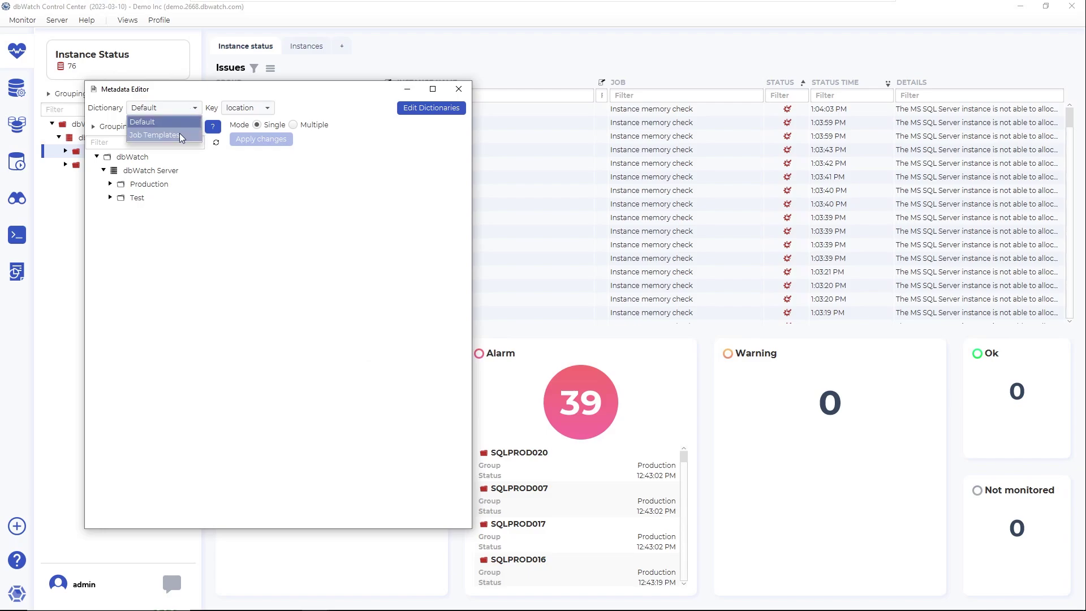
{"action": "left_click", "coordinate": [179, 134]}
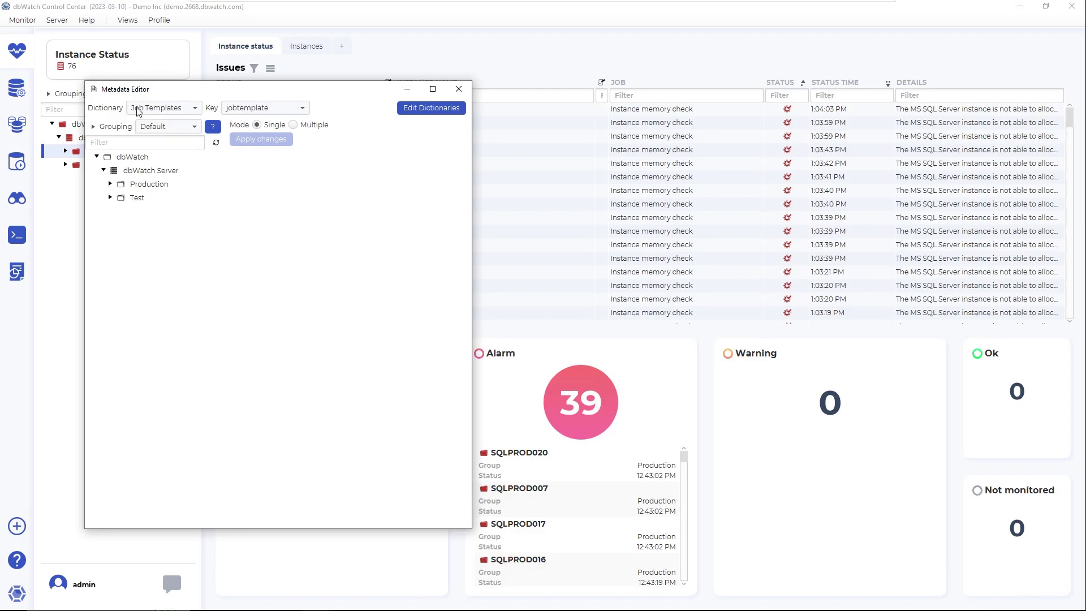
{"action": "left_click", "coordinate": [289, 107]}
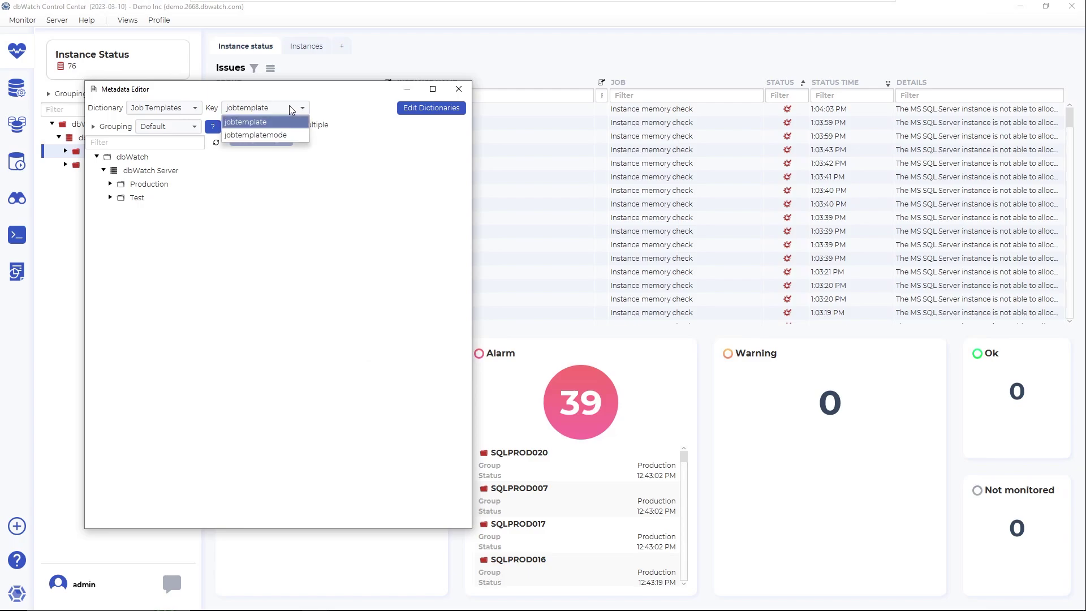
{"action": "left_click", "coordinate": [289, 107]}
{"action": "left_click", "coordinate": [276, 107]}
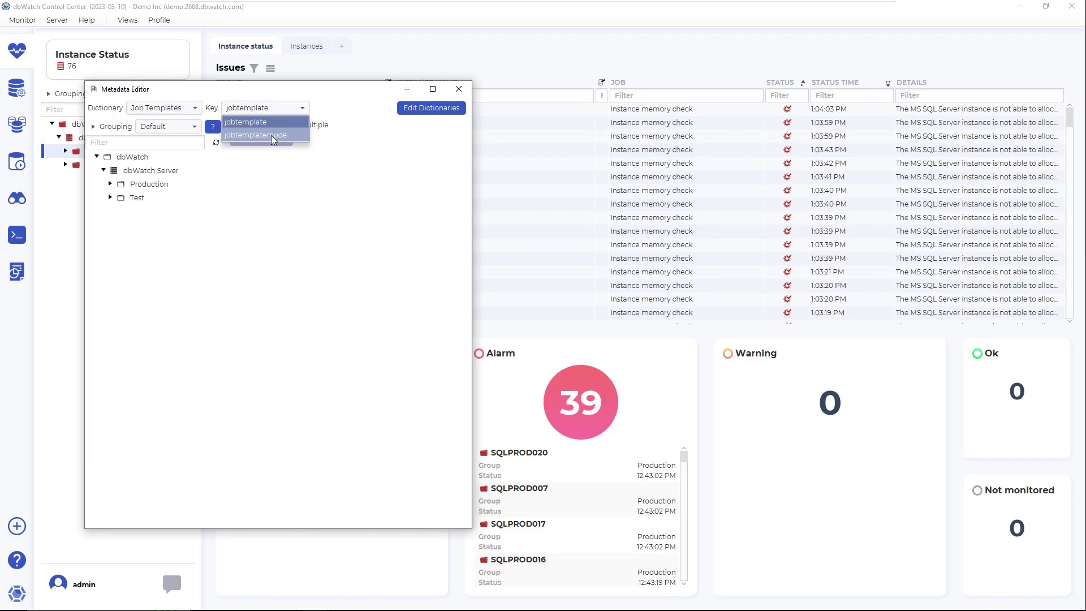
{"action": "left_click", "coordinate": [267, 94]}
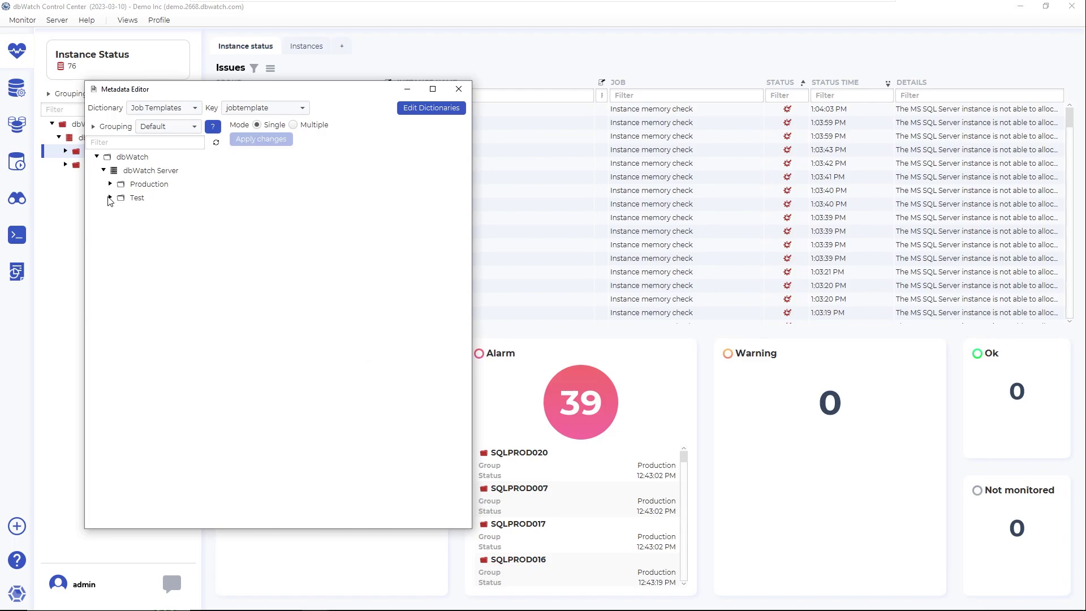
Expand and select the Test group, and set the metadata editing mode to Multiple for its instances.
{"action": "left_click", "coordinate": [110, 198]}
{"action": "left_click", "coordinate": [139, 199]}
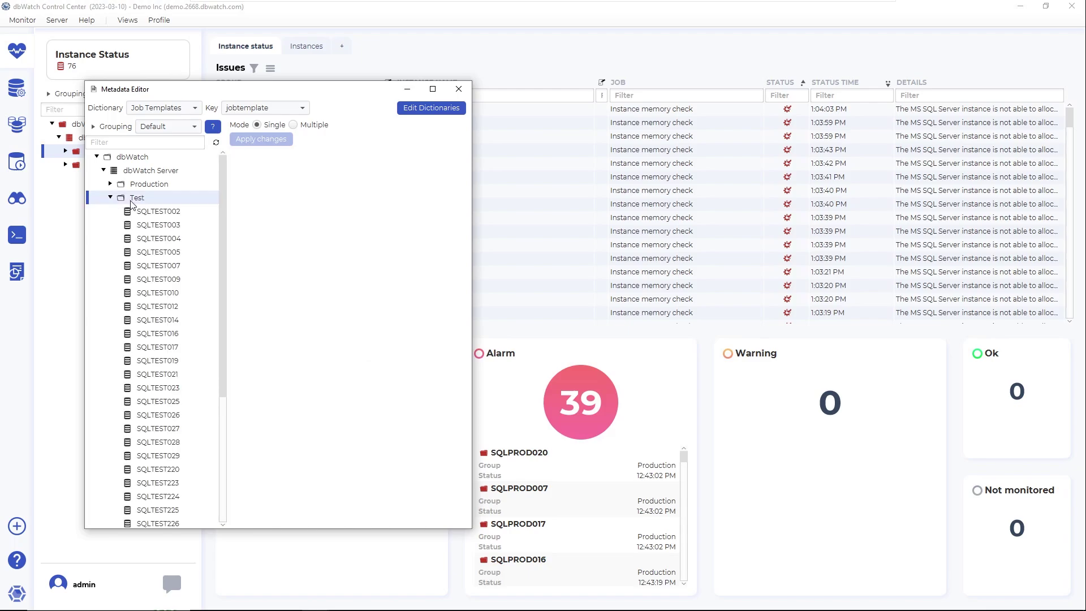
{"action": "left_click", "coordinate": [294, 126]}
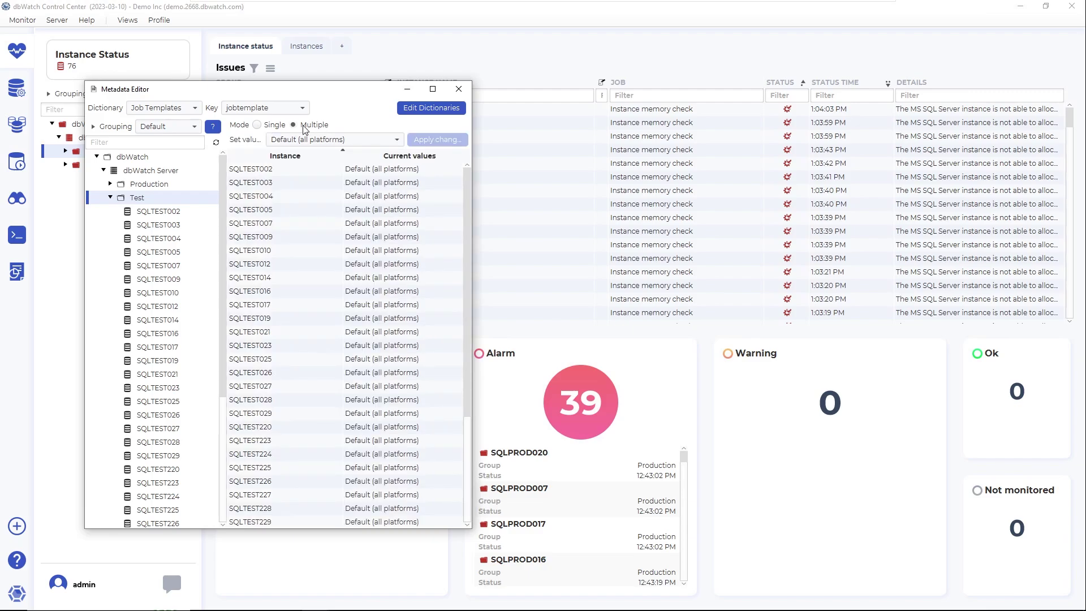
{"action": "left_click", "coordinate": [271, 125]}
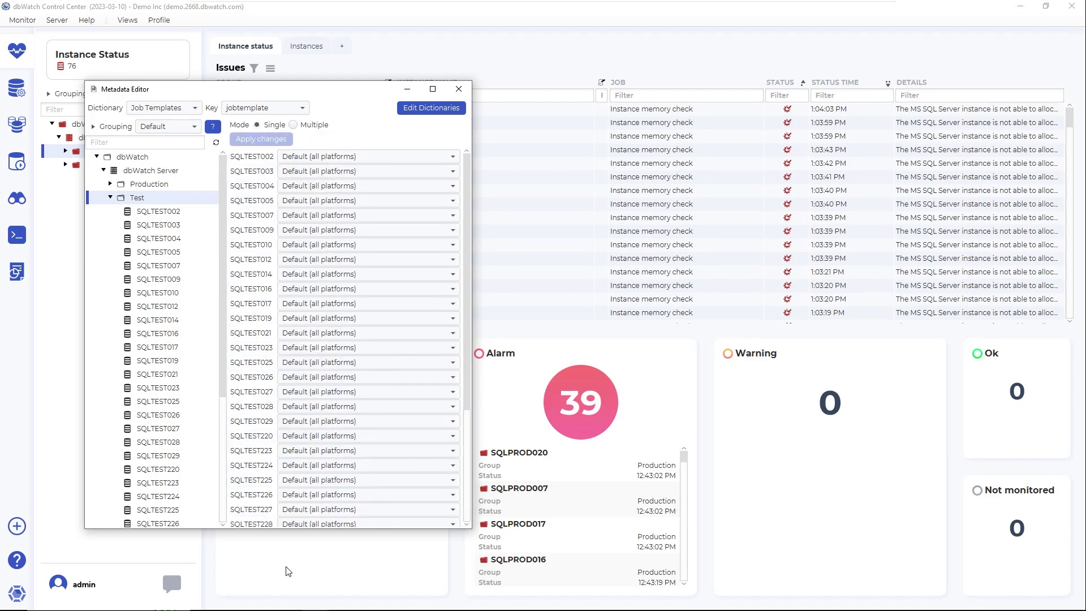
{"action": "left_click", "coordinate": [293, 125]}
Assign only the Test environment template to all instances in the Test group, deselecting Default (all platforms), and apply the change.
{"action": "left_click", "coordinate": [316, 141]}
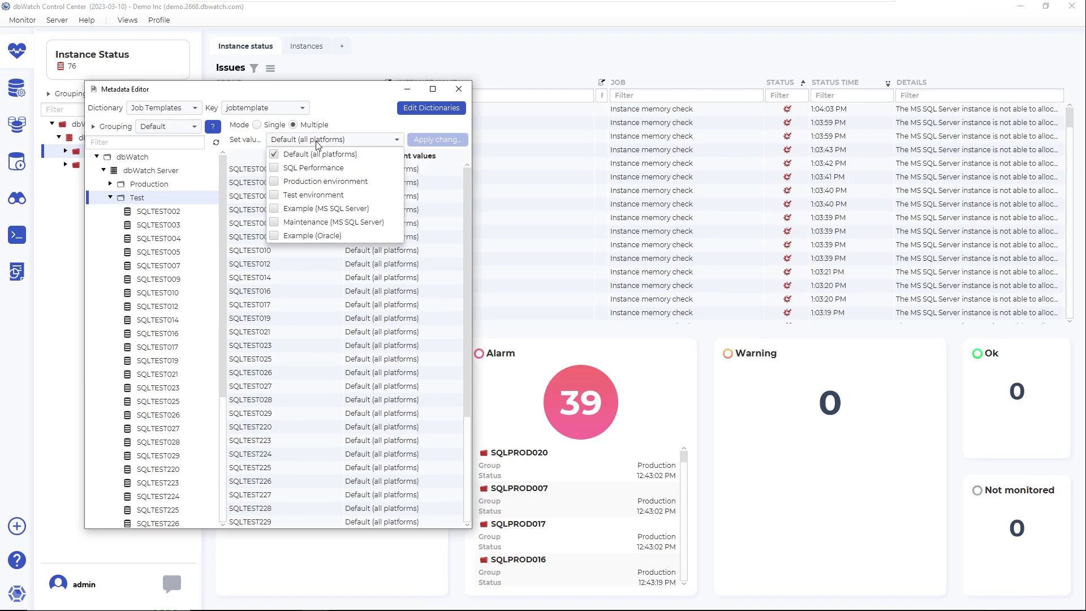
{"action": "left_click", "coordinate": [275, 195]}
{"action": "left_click", "coordinate": [278, 154]}
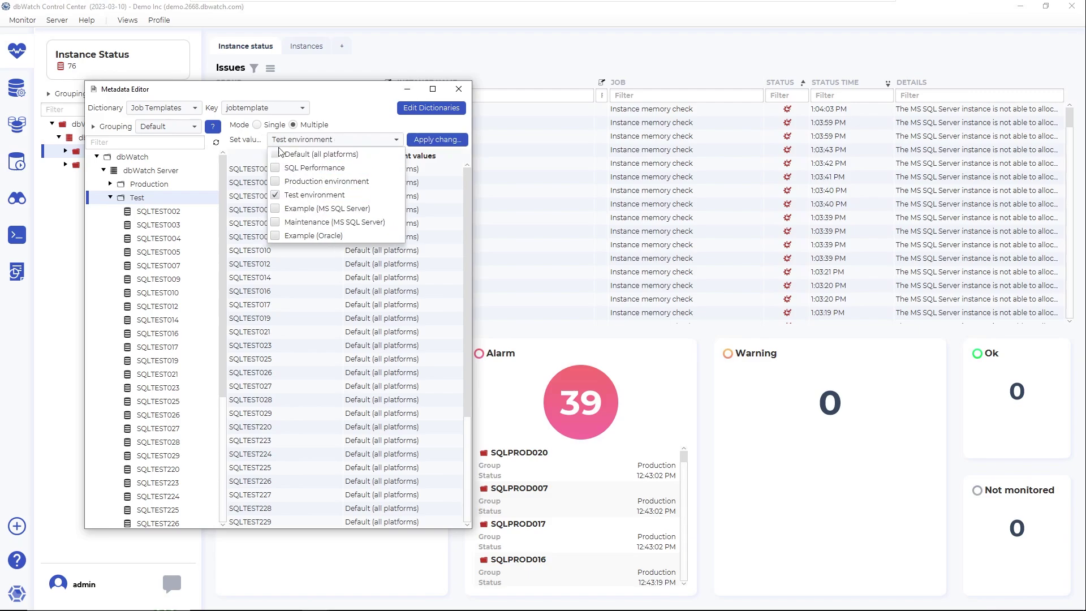
{"action": "left_click", "coordinate": [446, 139]}
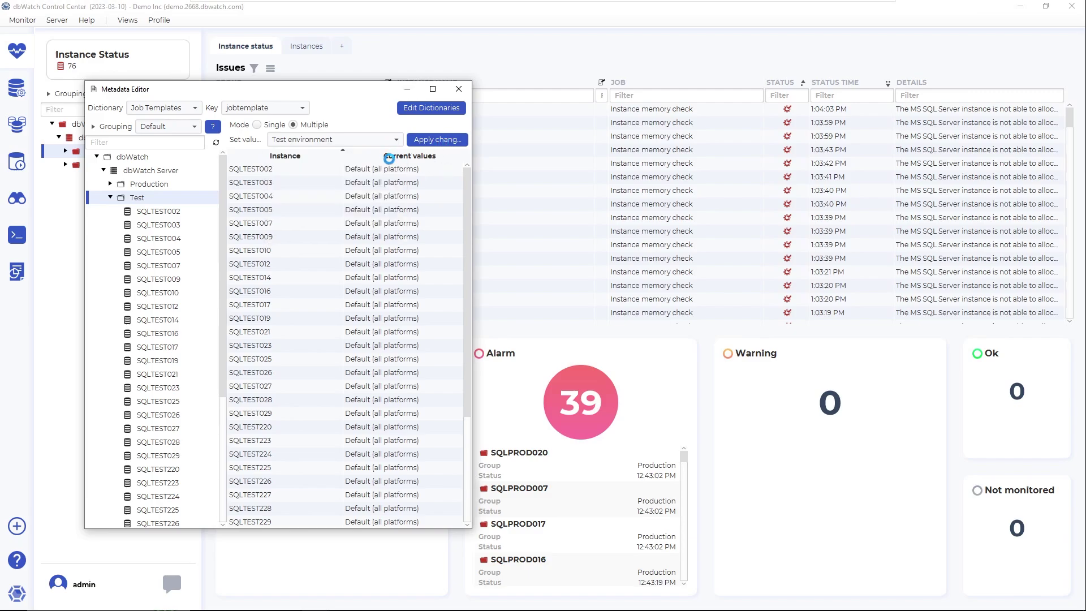
{"action": "left_click", "coordinate": [373, 228]}
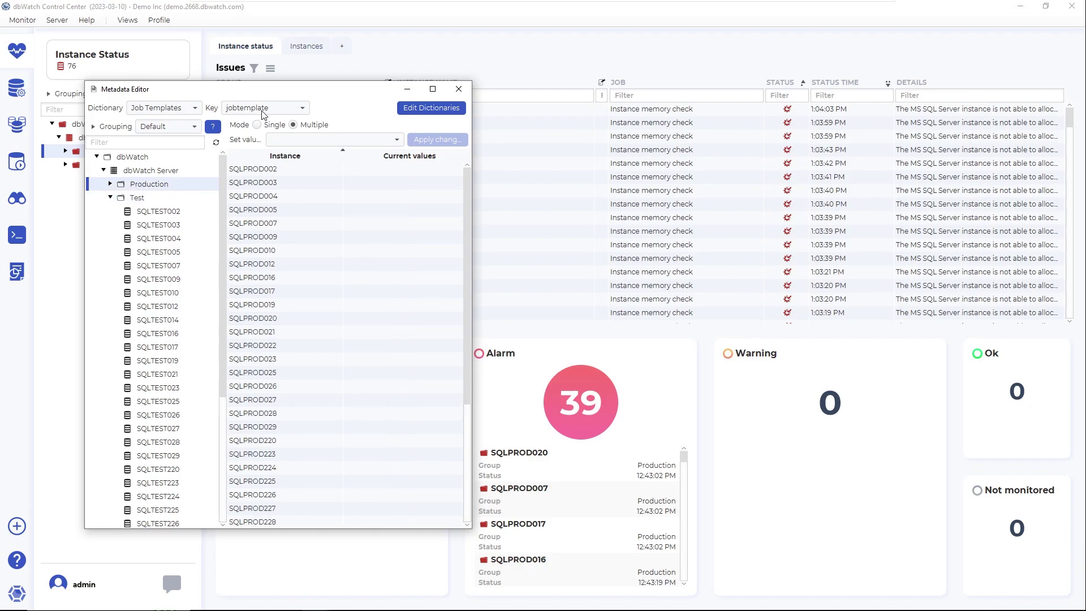
Assign the Production environment template to all instances in the Production group and apply the change.
{"action": "left_click", "coordinate": [293, 142]}
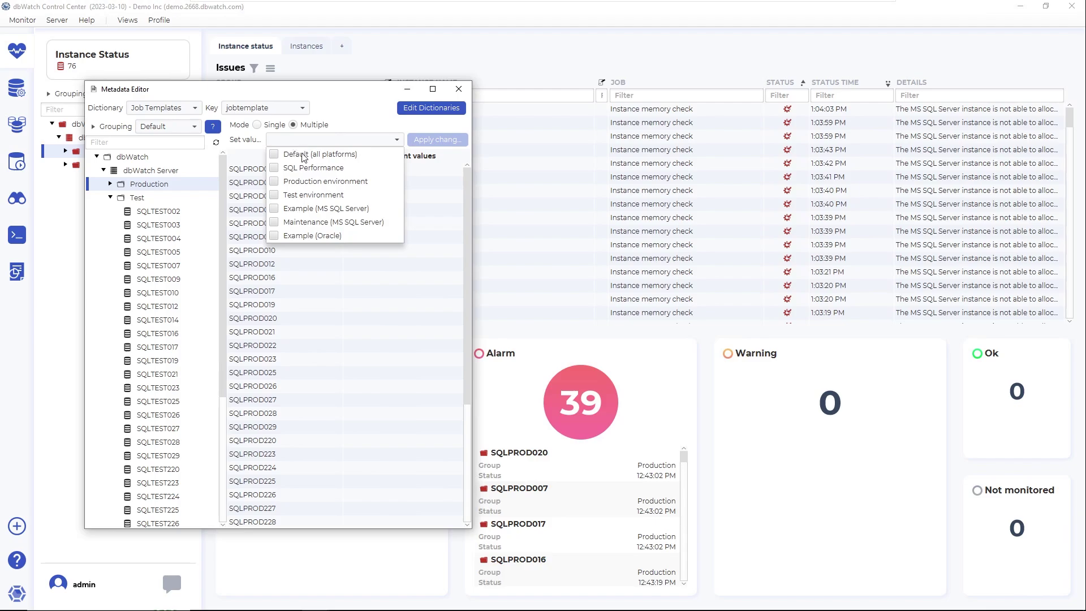
{"action": "left_click", "coordinate": [280, 181]}
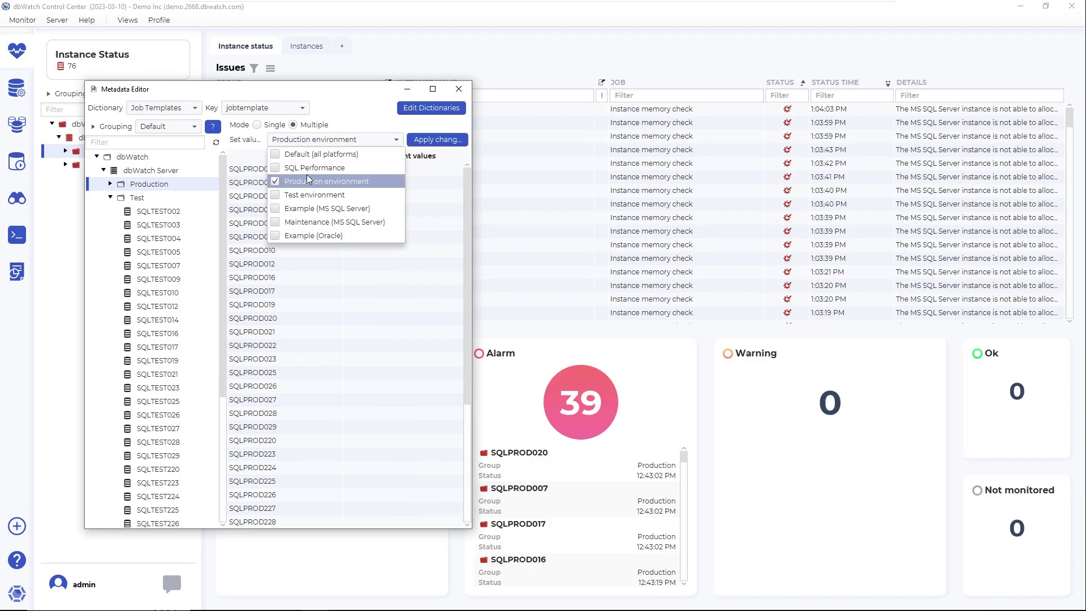
{"action": "left_click", "coordinate": [424, 140]}
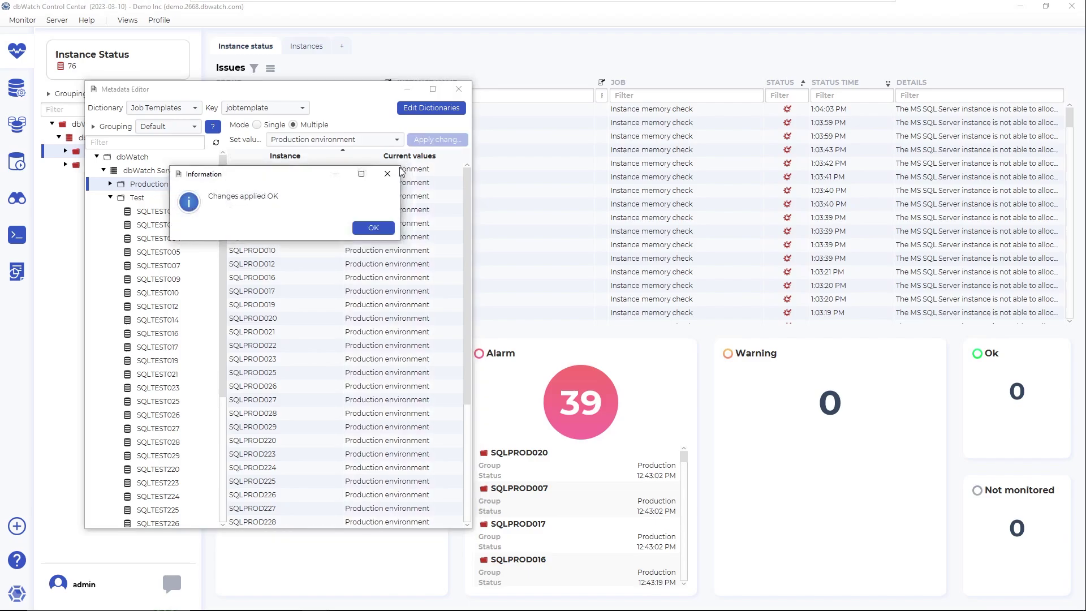
Set the jobtemplatemode key to uninstall others for all instances in the Production group and apply the change.
{"action": "left_click", "coordinate": [373, 227]}
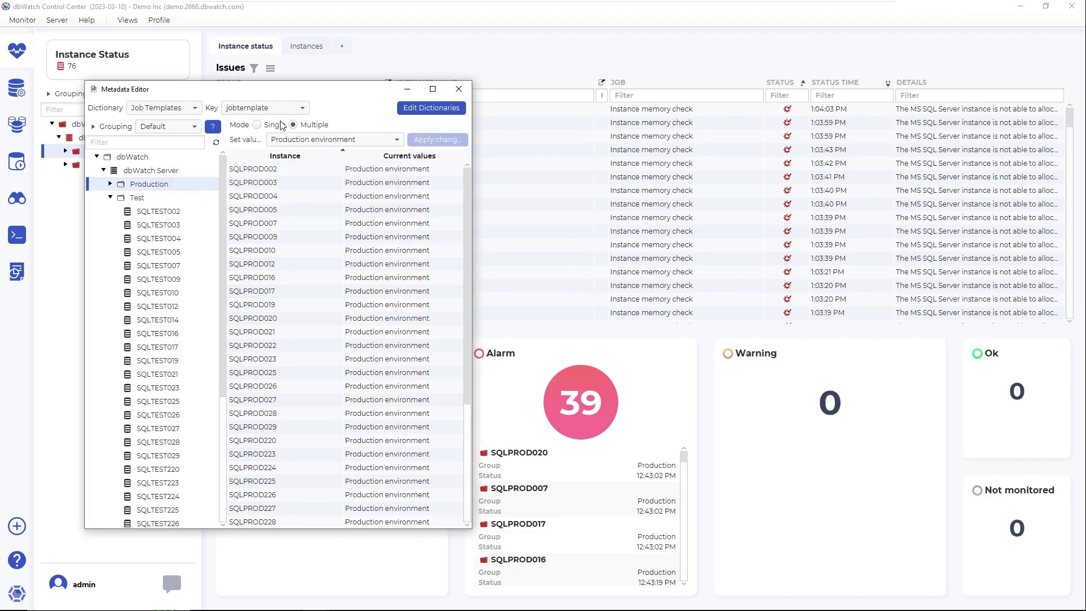
{"action": "left_click", "coordinate": [293, 111]}
{"action": "left_click", "coordinate": [281, 135]}
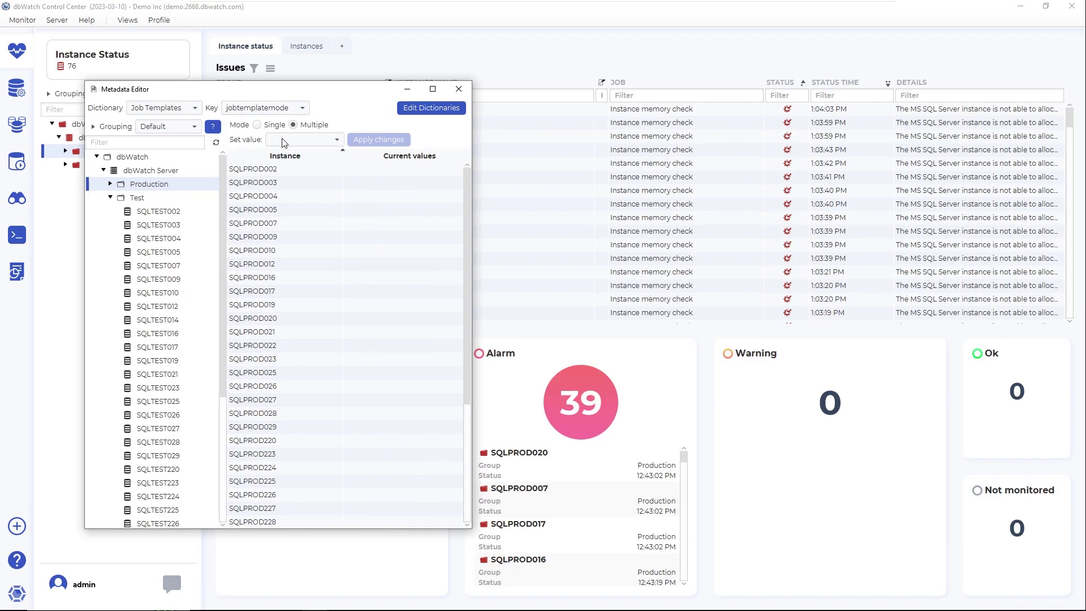
{"action": "left_click", "coordinate": [326, 143]}
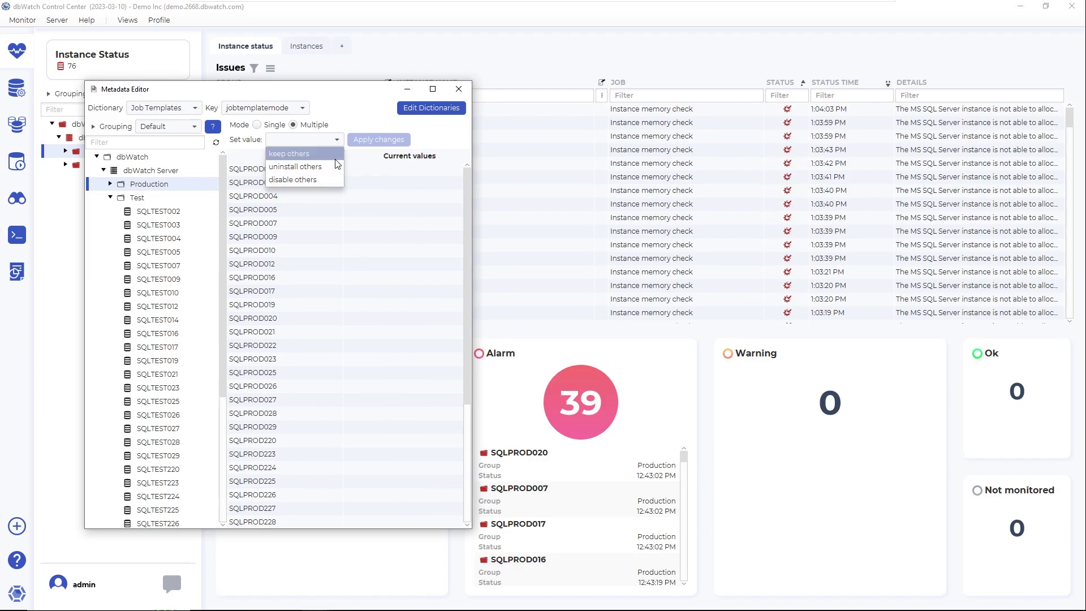
{"action": "left_click", "coordinate": [334, 167]}
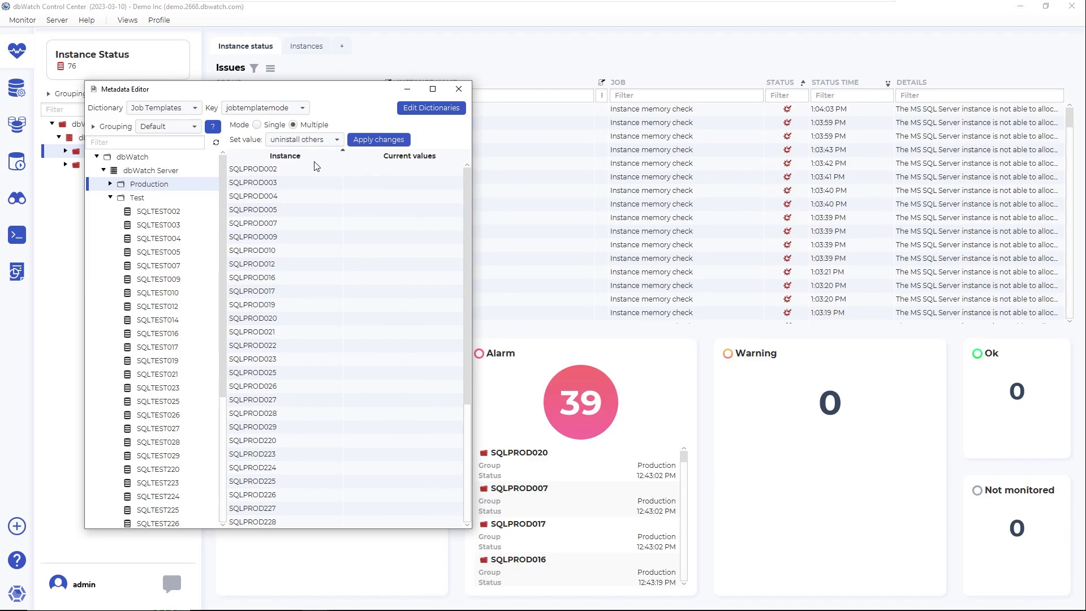
{"action": "left_click", "coordinate": [395, 140]}
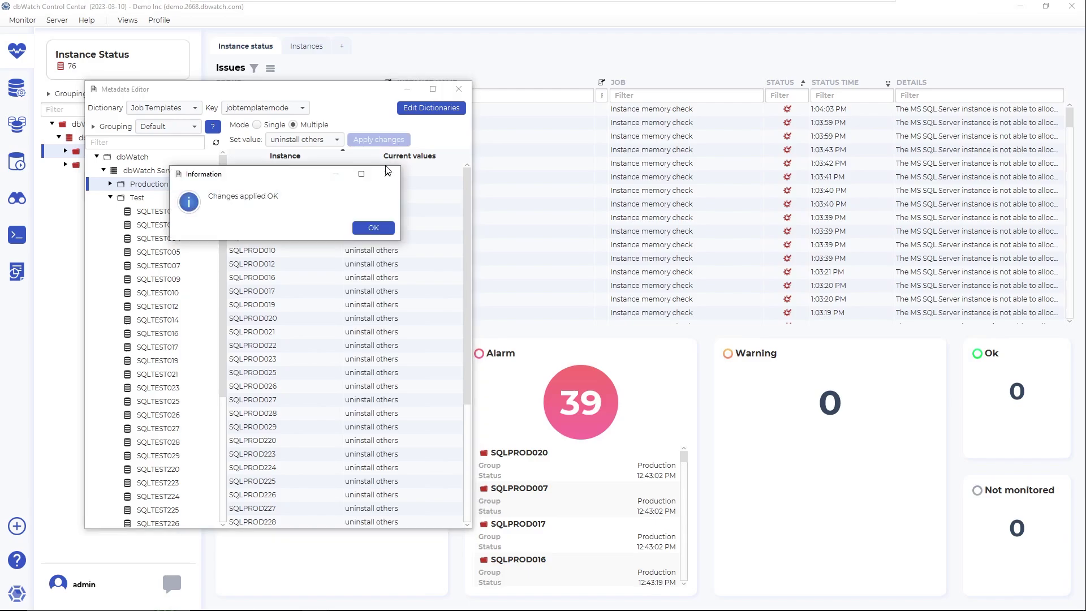
{"action": "left_click", "coordinate": [371, 229]}
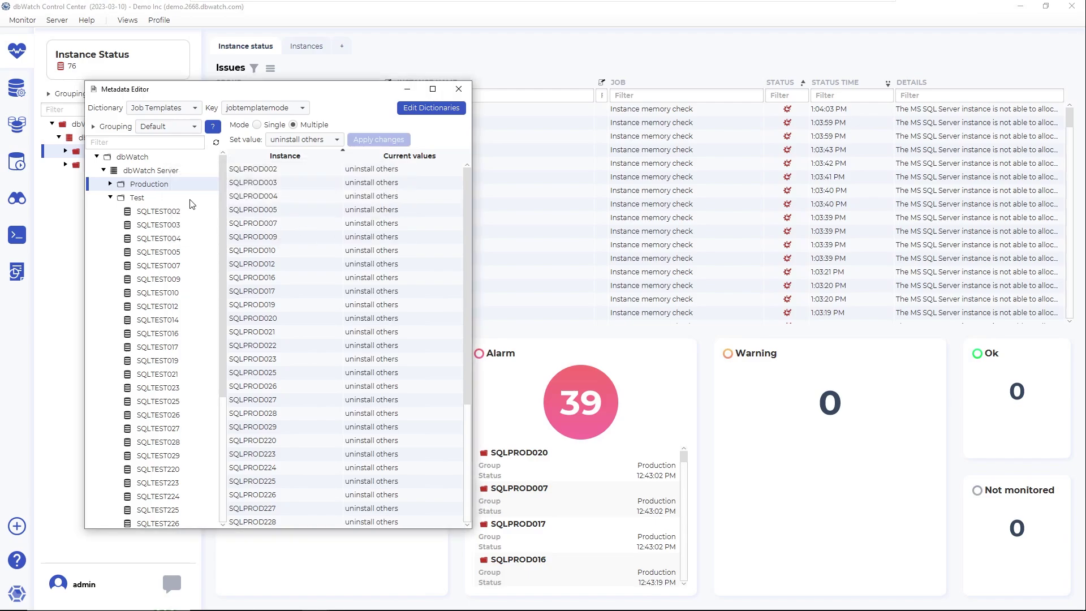
Review the jobtemplatemode values of the instances in the Test group and close the metadata editor.
{"action": "left_click", "coordinate": [146, 197]}
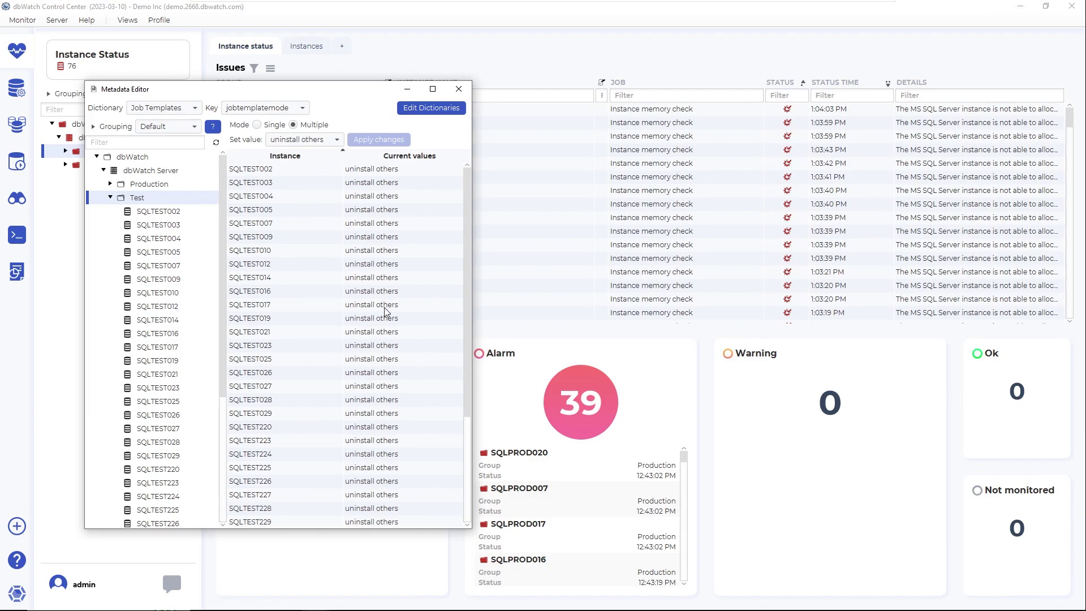
{"action": "scroll", "coordinate": [387, 317], "scroll_direction": "down", "scroll_amount": 3}
{"action": "scroll", "coordinate": [386, 317], "scroll_direction": "up", "scroll_amount": 3}
{"action": "left_click", "coordinate": [458, 89]}
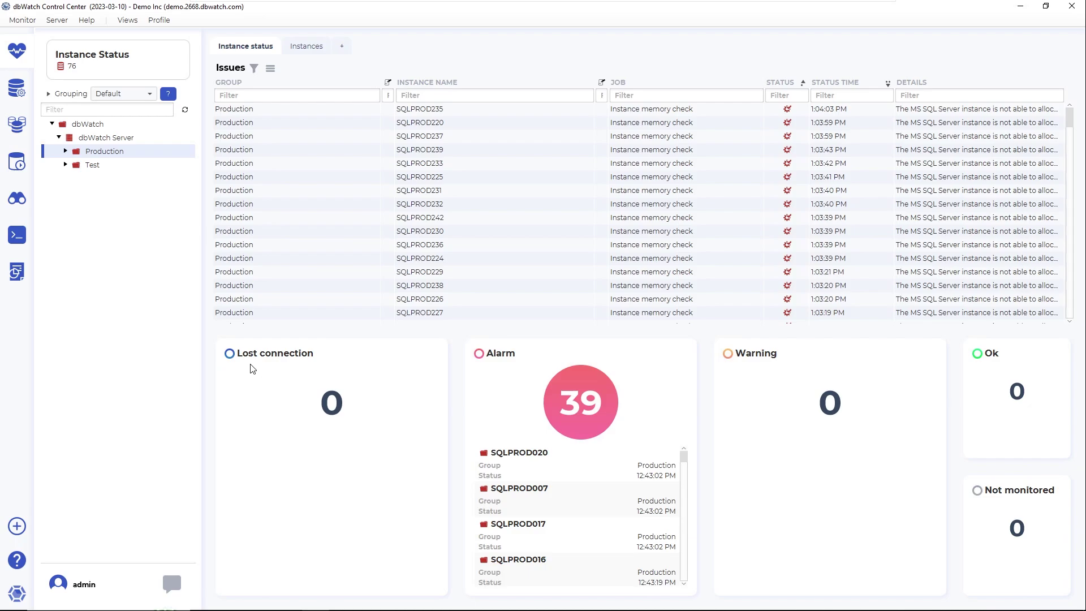
Open the job configuration for instance SQLPROD003 in the Production group.
{"action": "left_click", "coordinate": [64, 152]}
{"action": "left_click", "coordinate": [100, 183]}
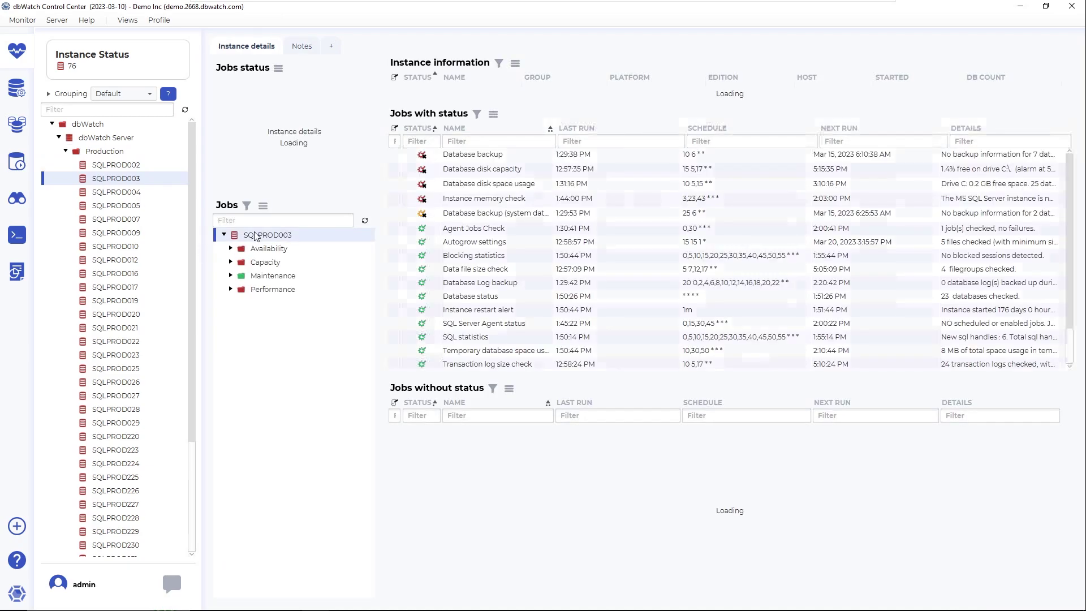
{"action": "right_click", "coordinate": [254, 238]}
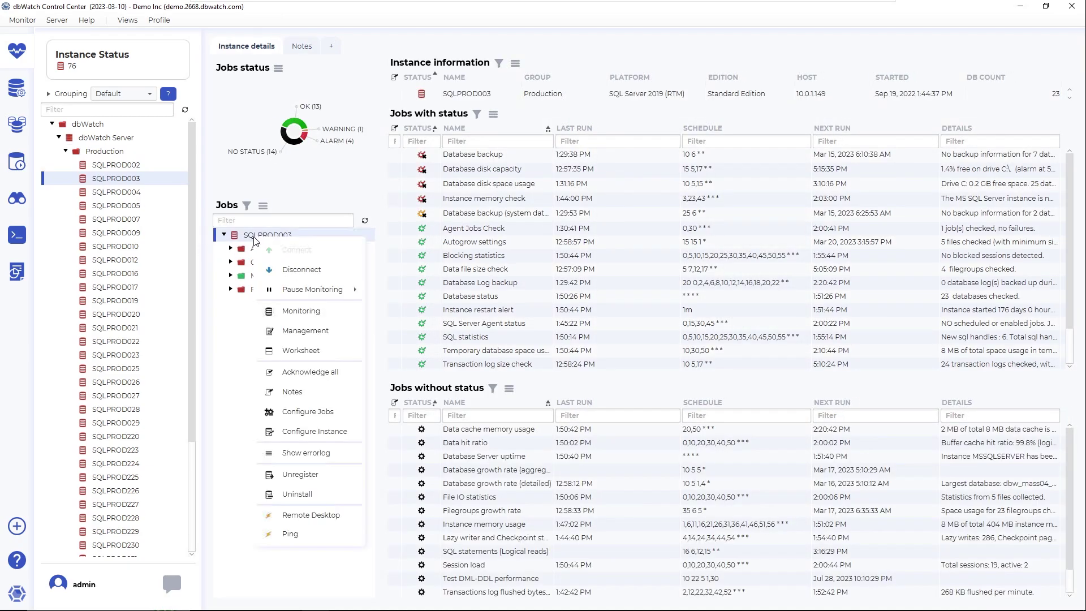
{"action": "left_click", "coordinate": [299, 411]}
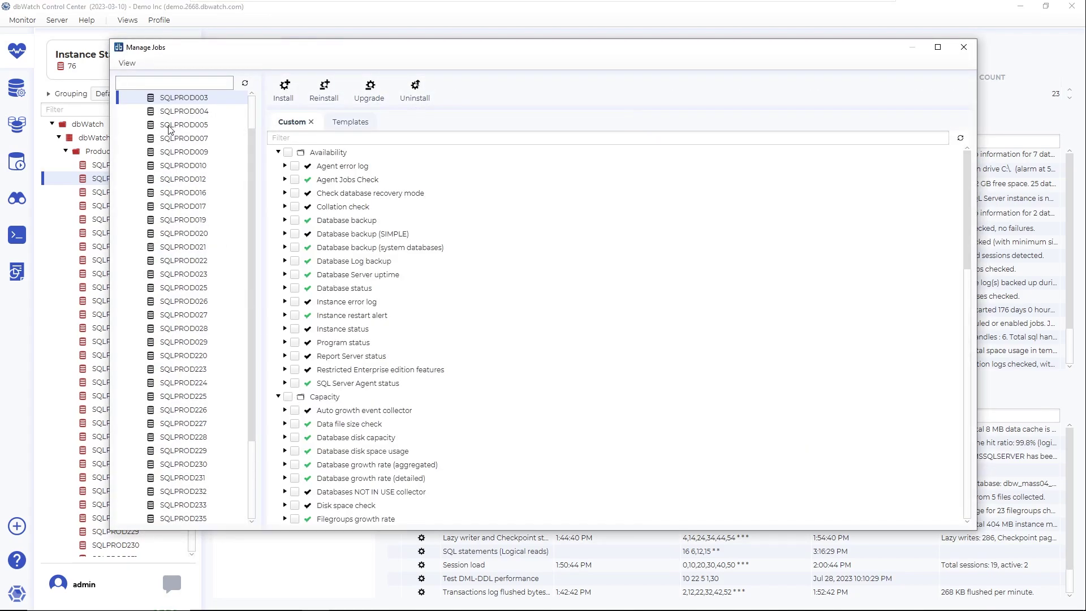
Refresh the instance tree and check the template and mode assigned to SQLPROD003.
{"action": "left_click", "coordinate": [246, 84]}
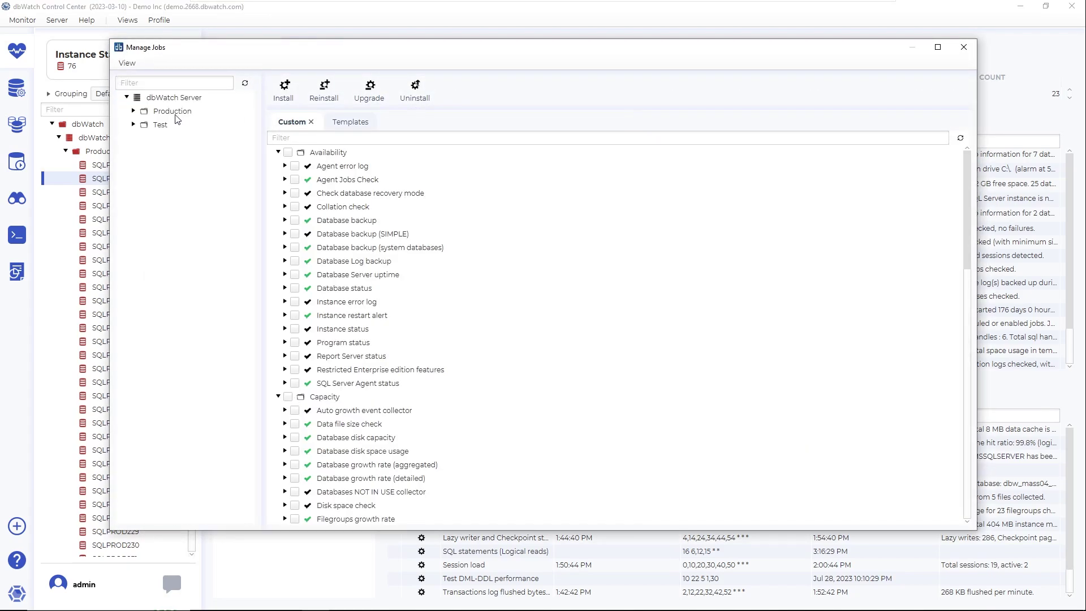
{"action": "left_click", "coordinate": [133, 111]}
{"action": "left_click", "coordinate": [169, 139]}
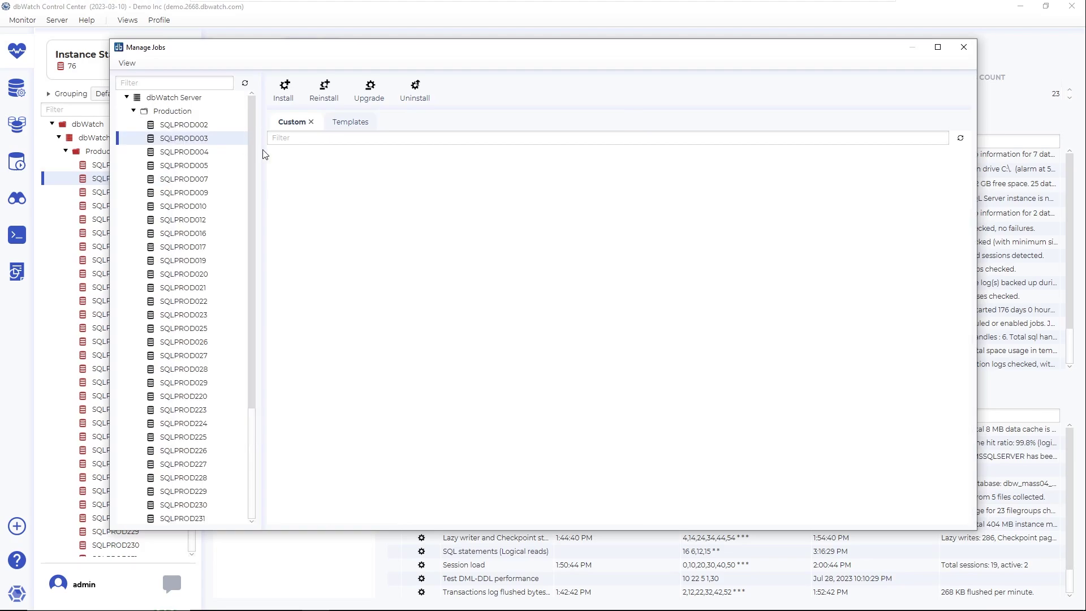
{"action": "left_click", "coordinate": [343, 124]}
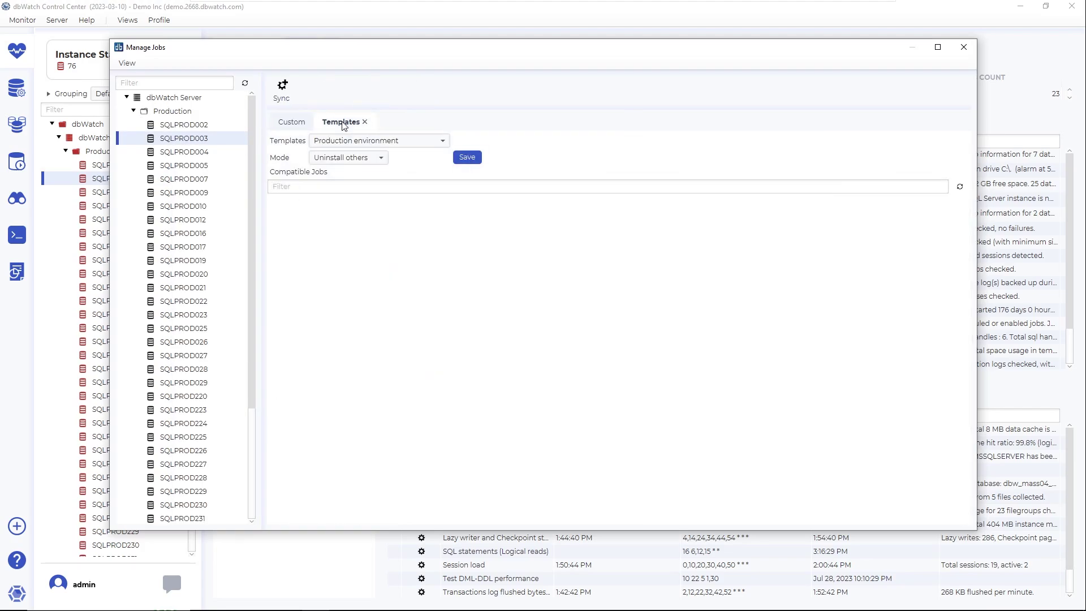
Trigger a job sync on the entire dbWatch Server and close the job management window.
{"action": "left_click", "coordinate": [291, 95]}
{"action": "left_click", "coordinate": [134, 111]}
{"action": "left_click", "coordinate": [153, 100]}
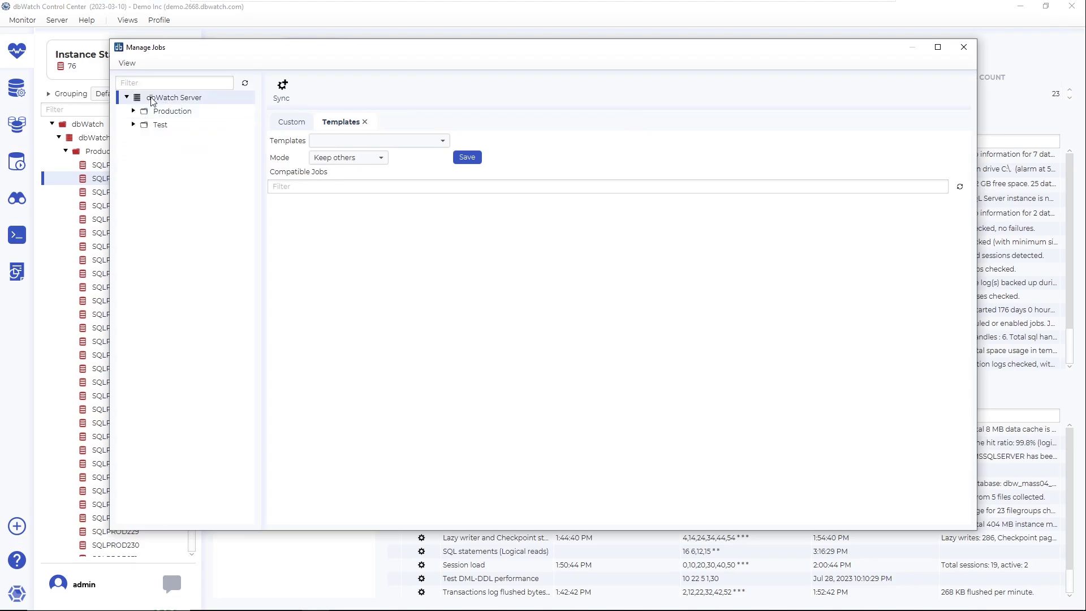
{"action": "right_click", "coordinate": [153, 99]}
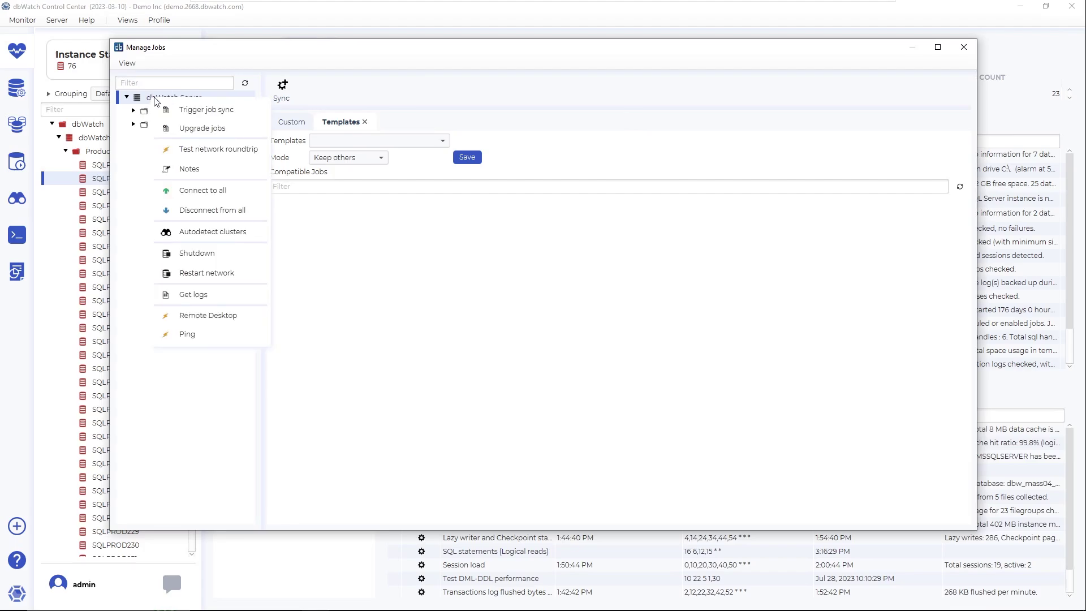
{"action": "left_click", "coordinate": [199, 109]}
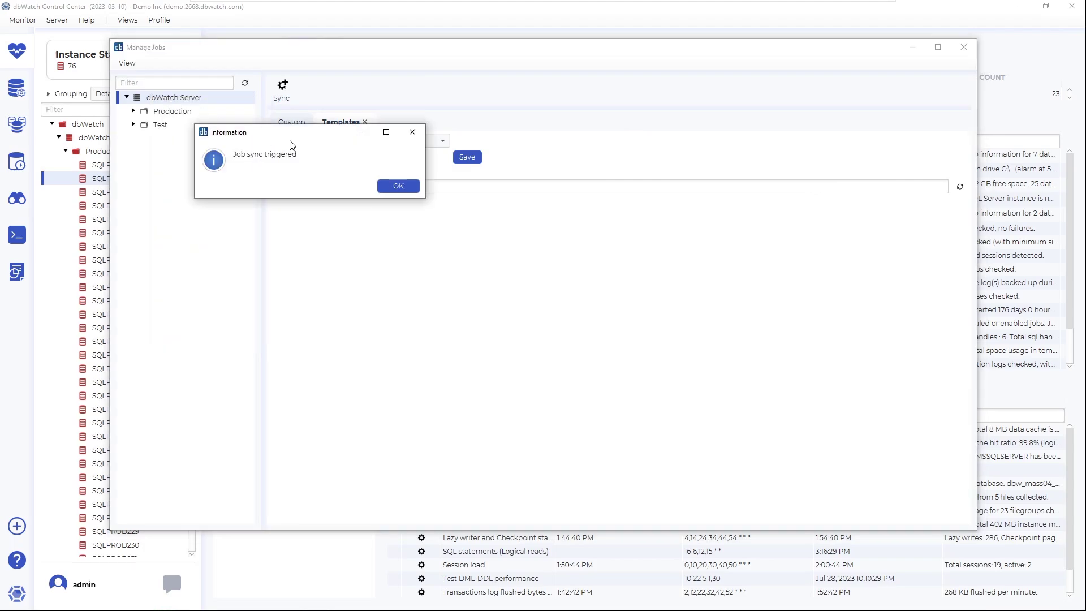
{"action": "left_click", "coordinate": [398, 187]}
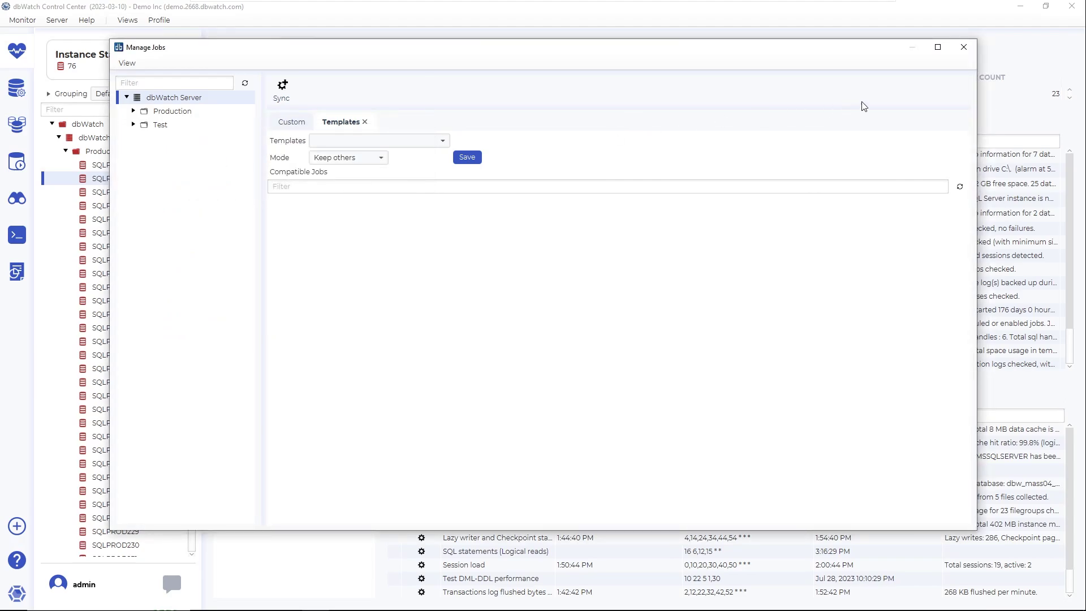
{"action": "left_click", "coordinate": [962, 47]}
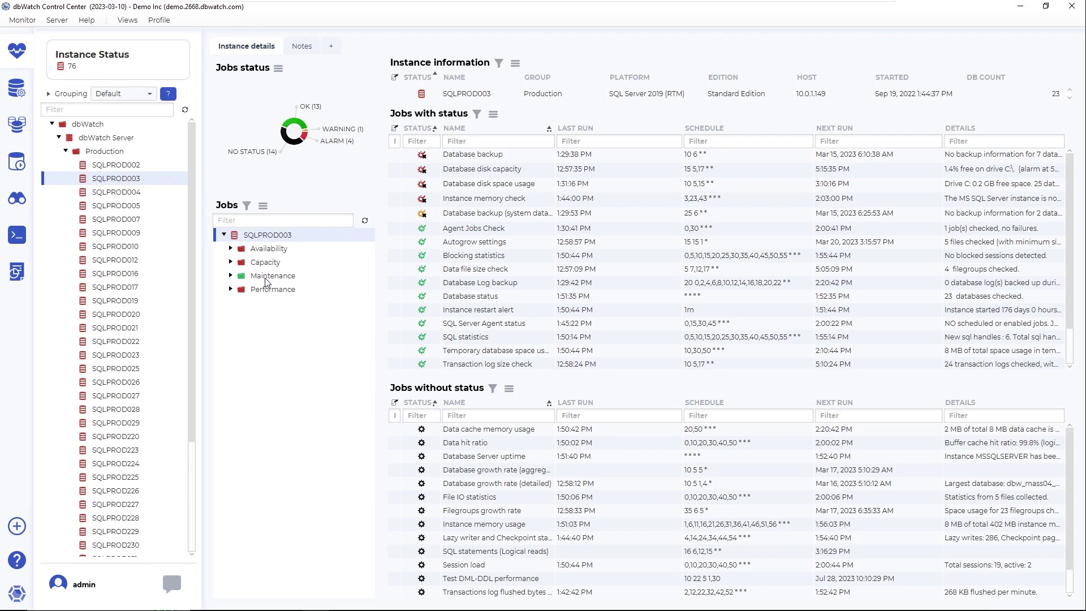
Check which jobs are installed in the Maintenance category of SQLPROD003.
{"action": "left_click", "coordinate": [230, 276]}
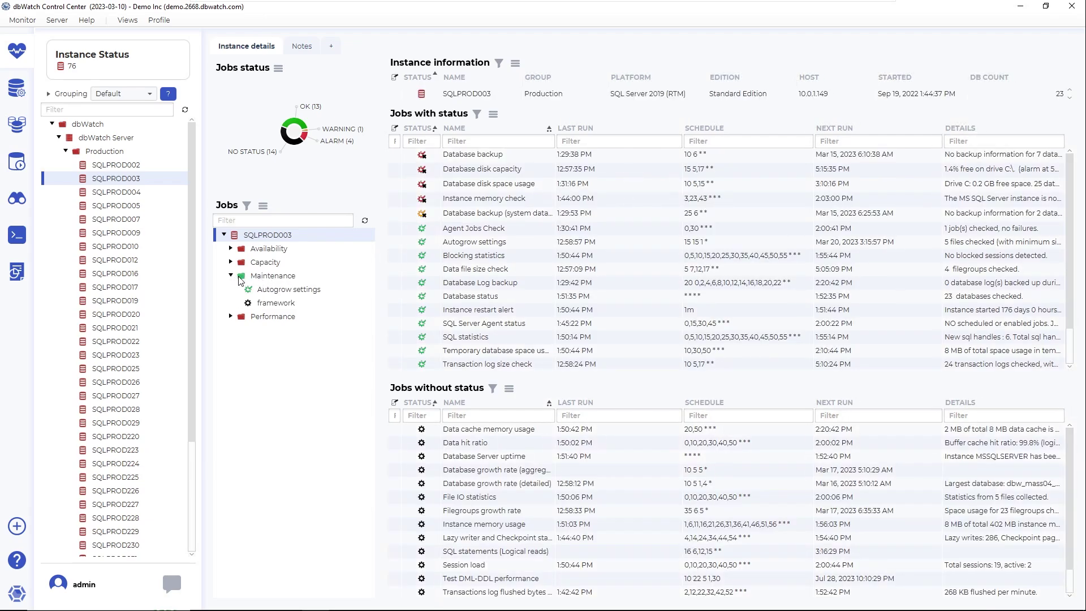
{"action": "left_click", "coordinate": [230, 276]}
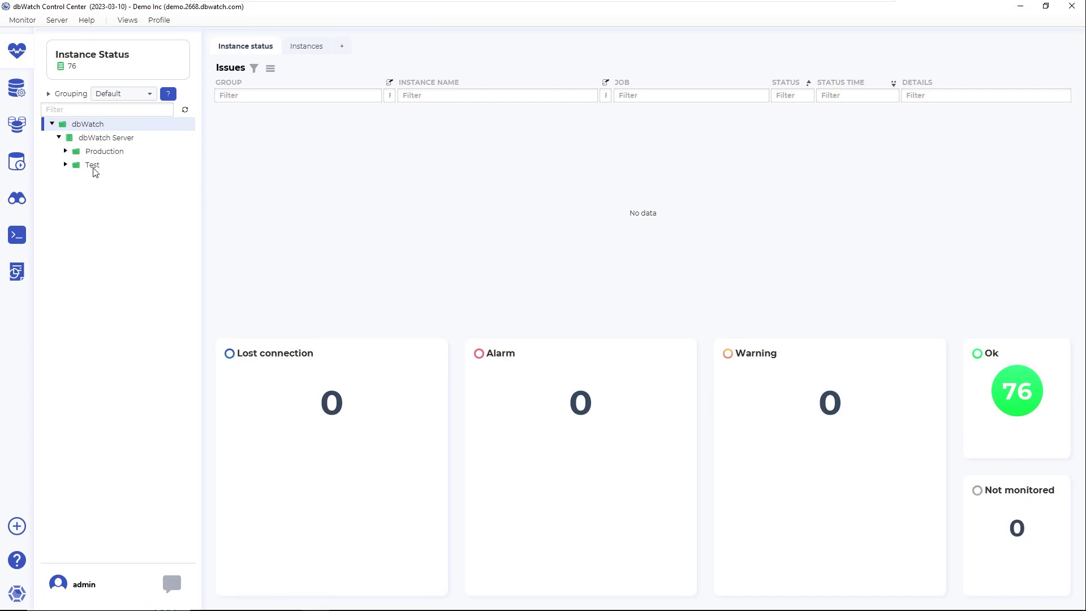
Compare the installed jobs on SQLTEST009 and SQLPROD009, and collapse the Production and Test groups.
{"action": "left_click", "coordinate": [66, 164]}
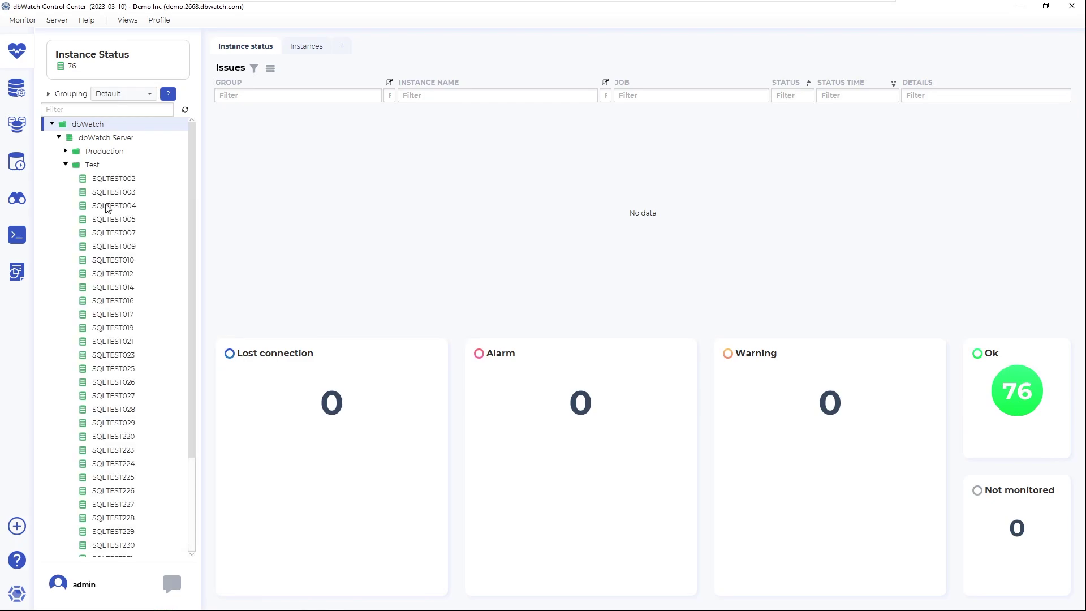
{"action": "left_click", "coordinate": [115, 249]}
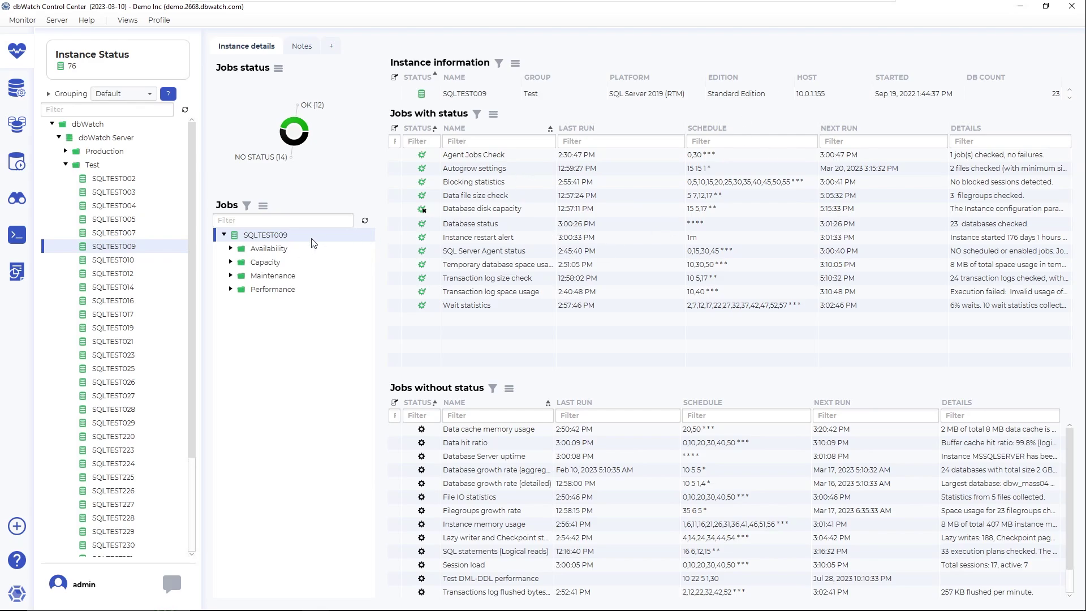
{"action": "left_click", "coordinate": [66, 152]}
{"action": "left_click", "coordinate": [169, 234]}
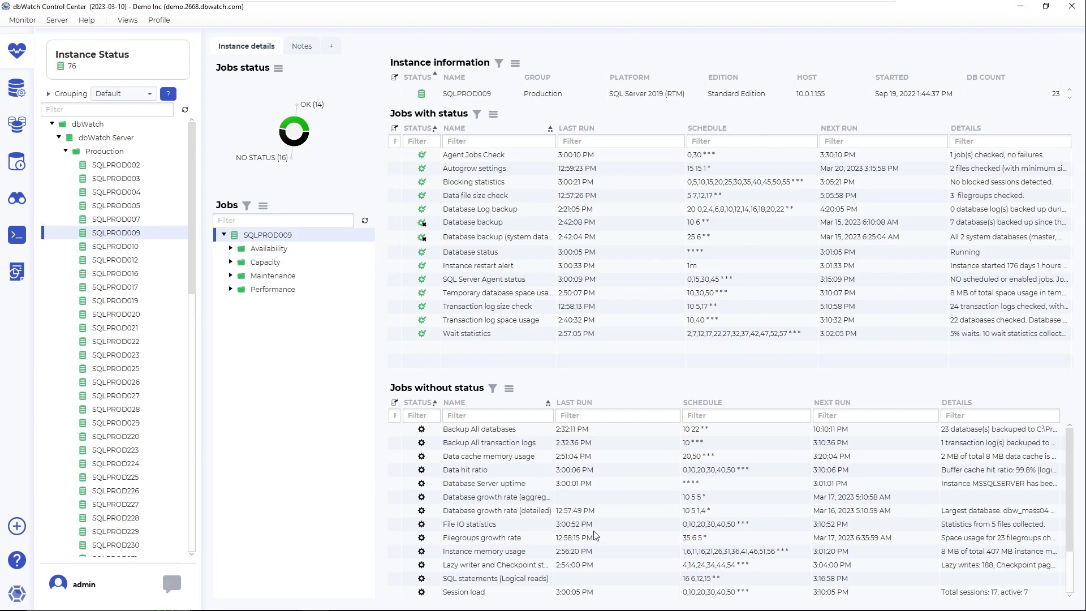
{"action": "left_click", "coordinate": [65, 151]}
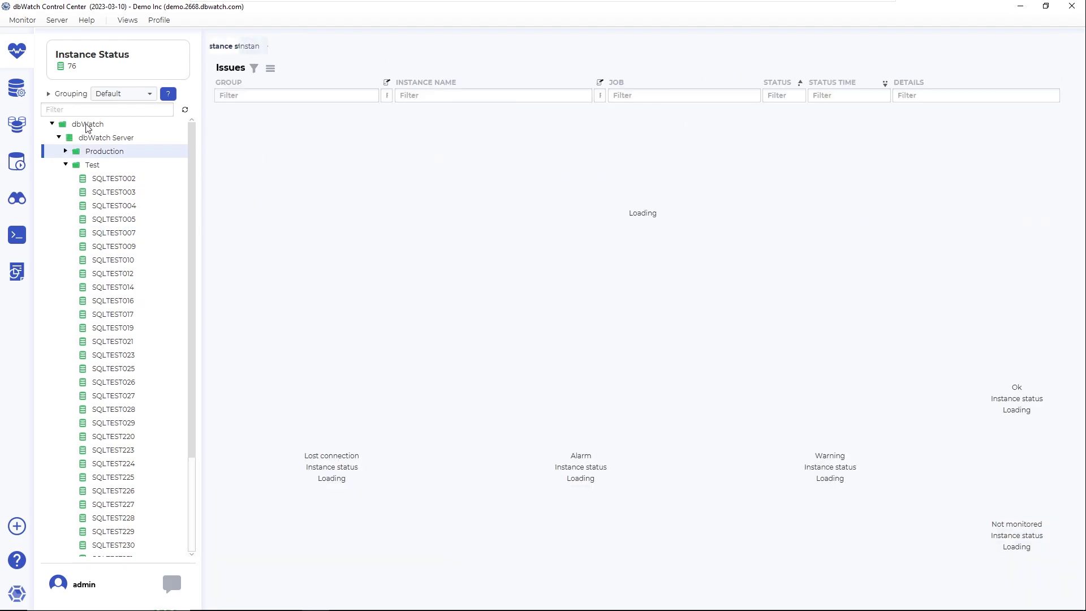
{"action": "left_click", "coordinate": [65, 165]}
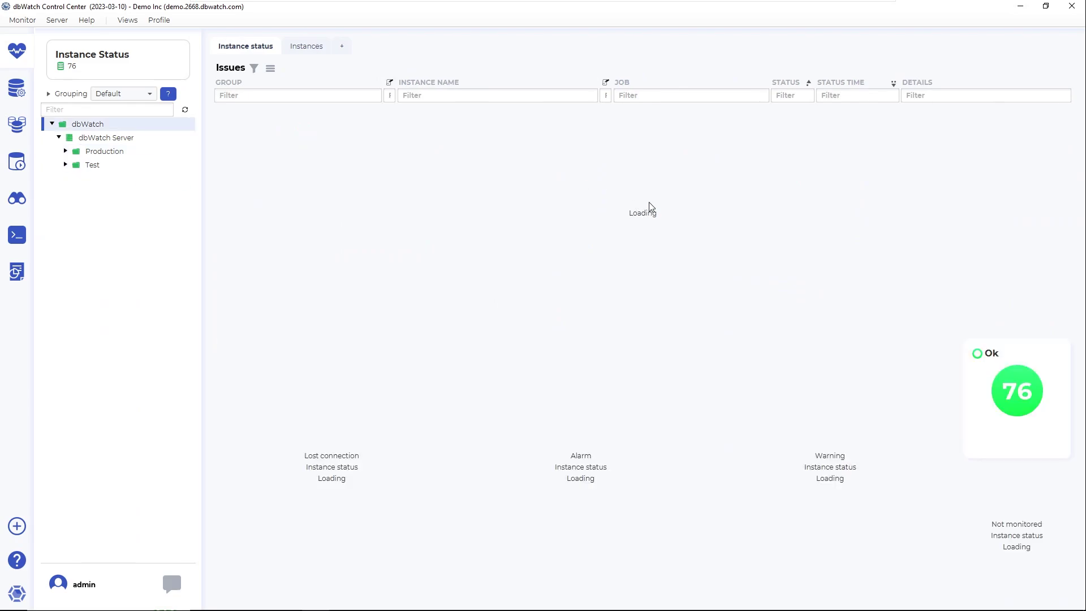